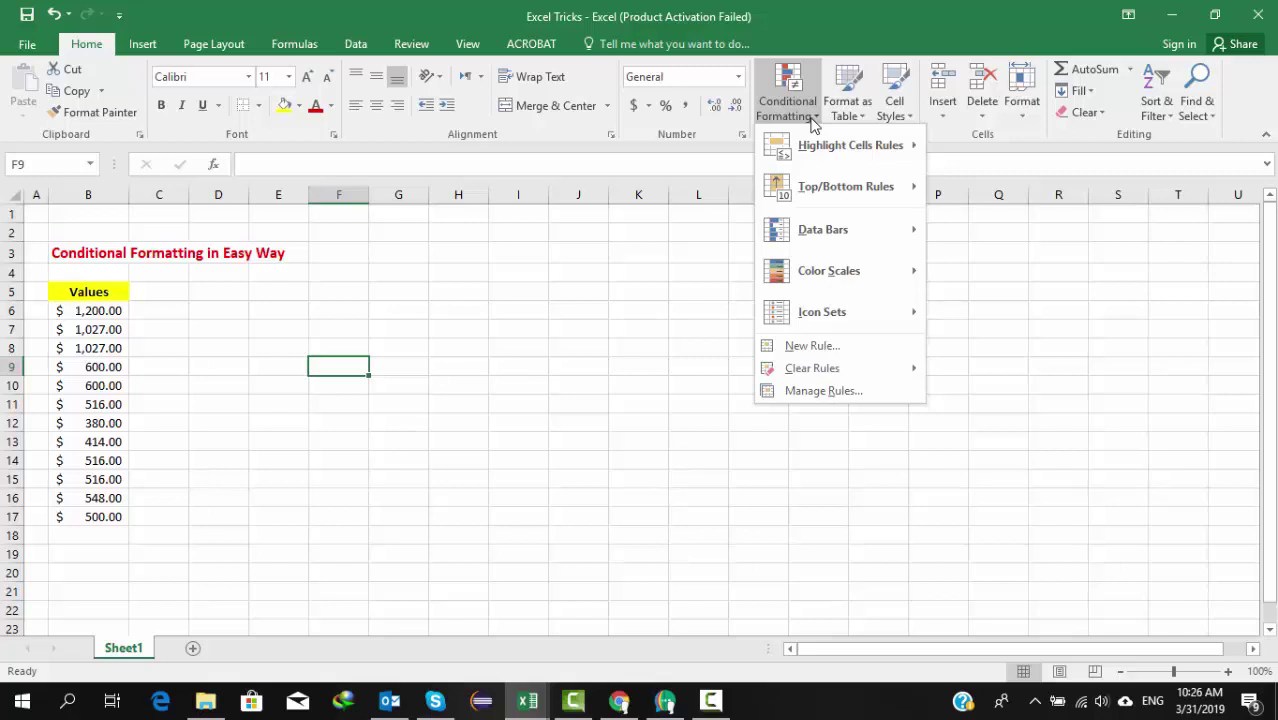
Enter the header "Greater Than" in cell C5 and widen column C to fit it
mouse_move(848, 148)
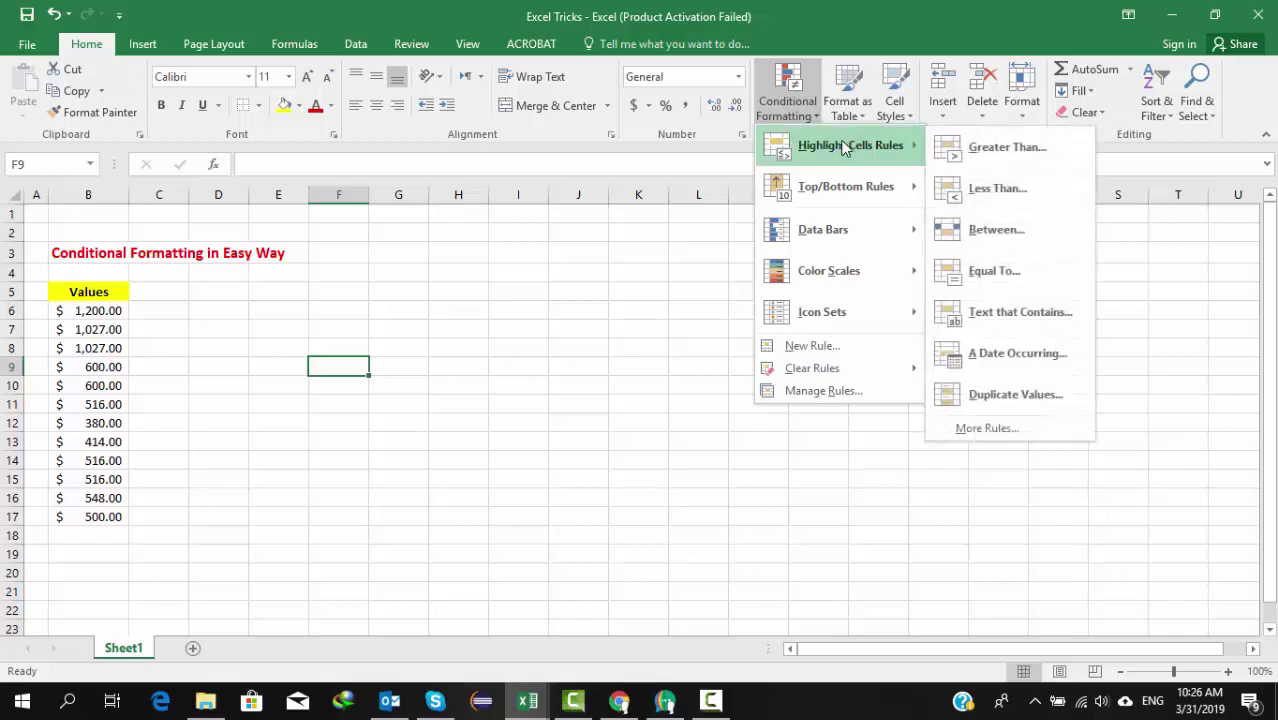
click(175, 297)
click(175, 294)
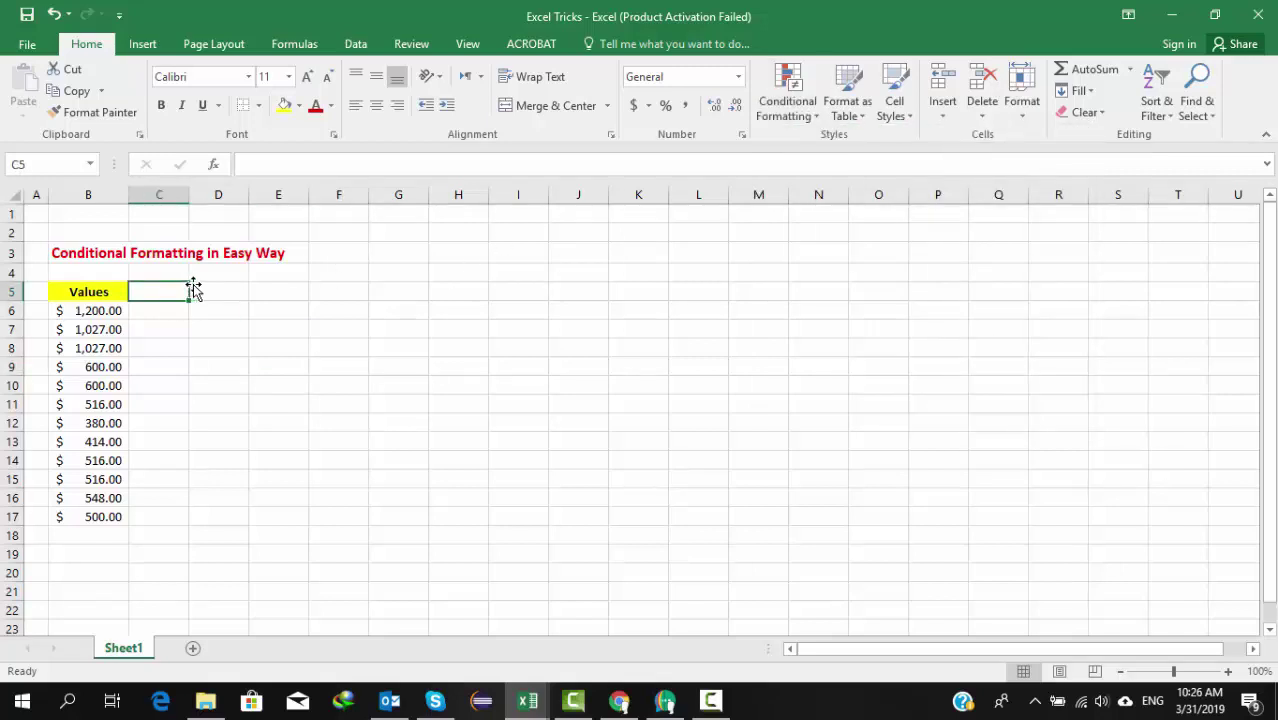
text(Greater Than)
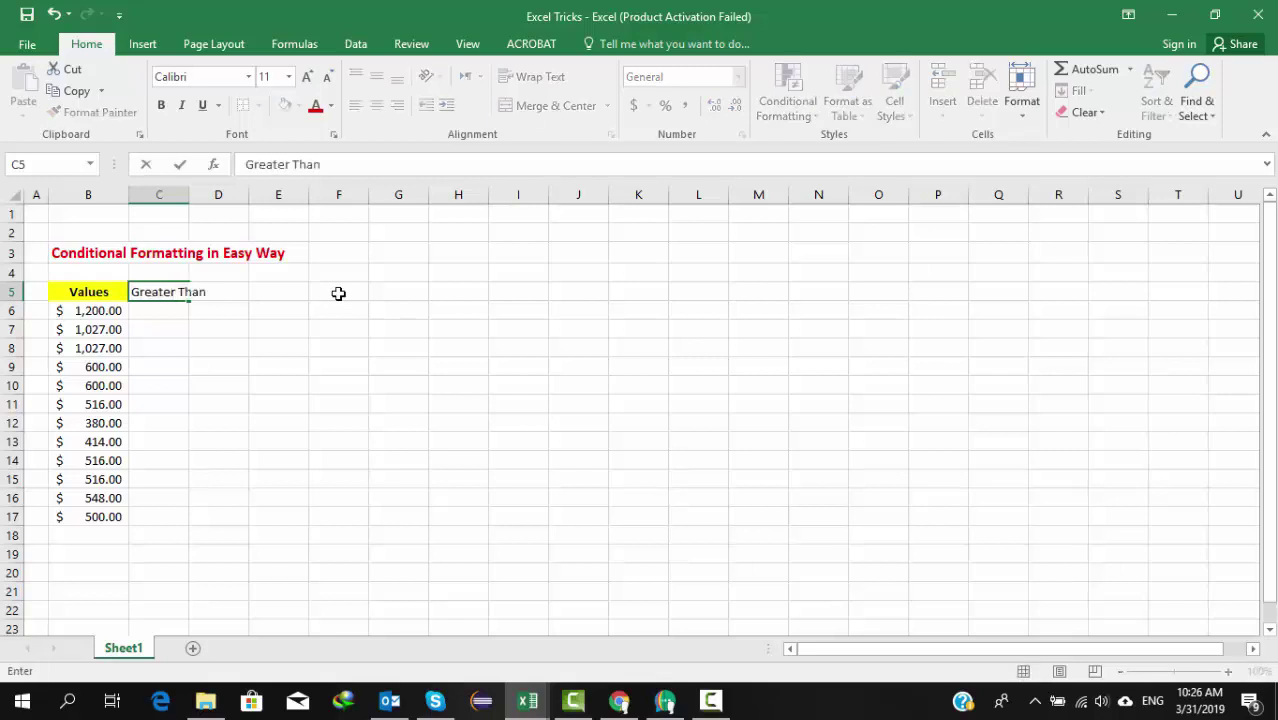
key(Return)
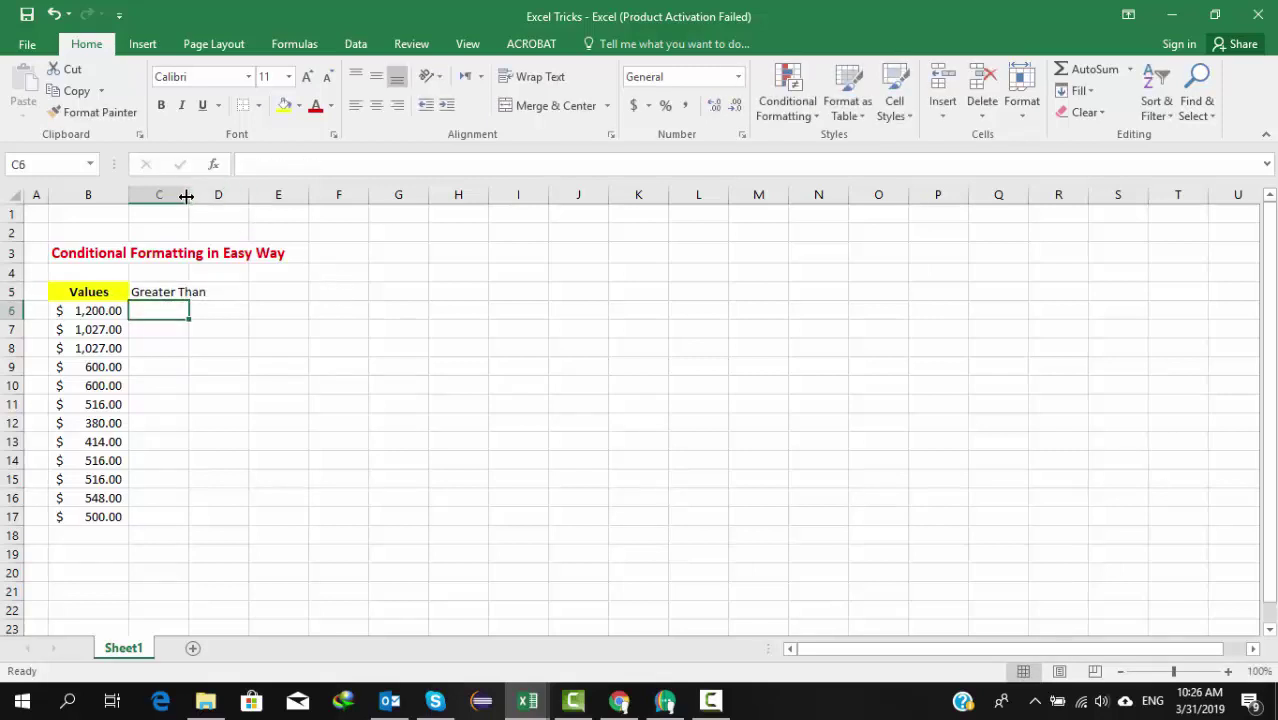
drag(188, 194, 210, 194)
click(425, 420)
Copy the values in B6:B17 into the Greater Than column, starting at C6
drag(113, 316, 121, 510)
key(ctrl+c)
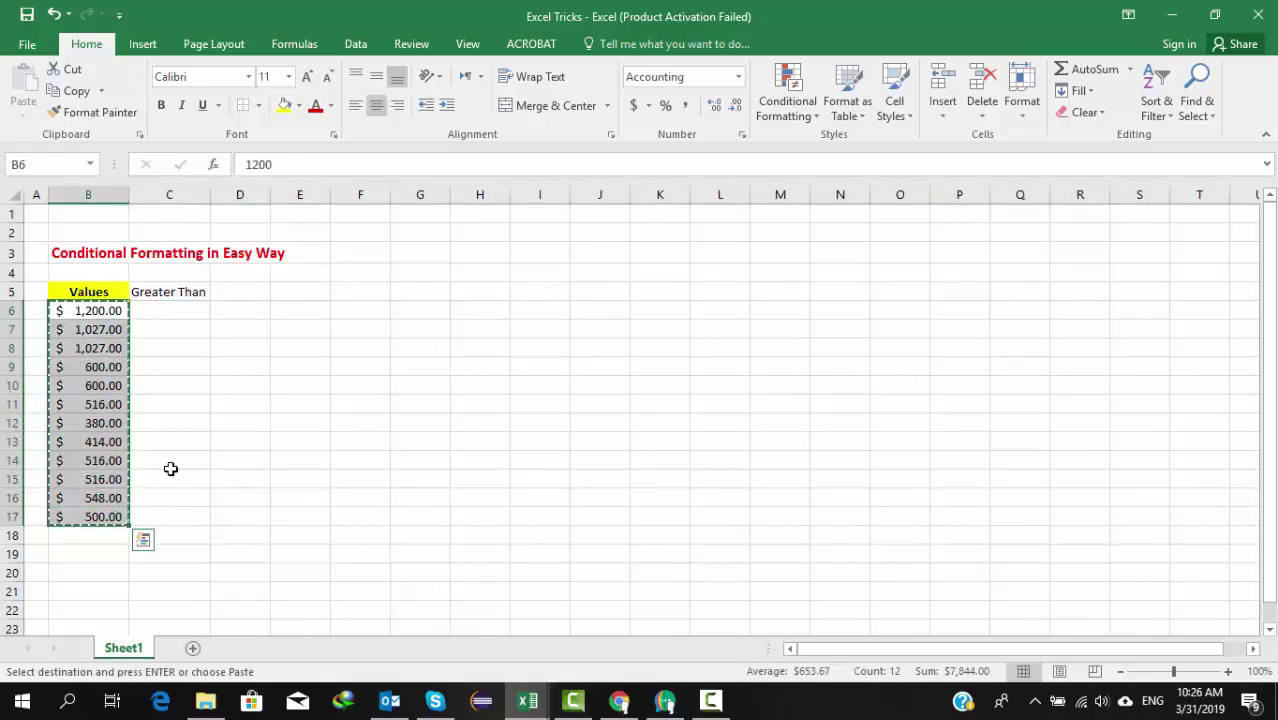
click(180, 312)
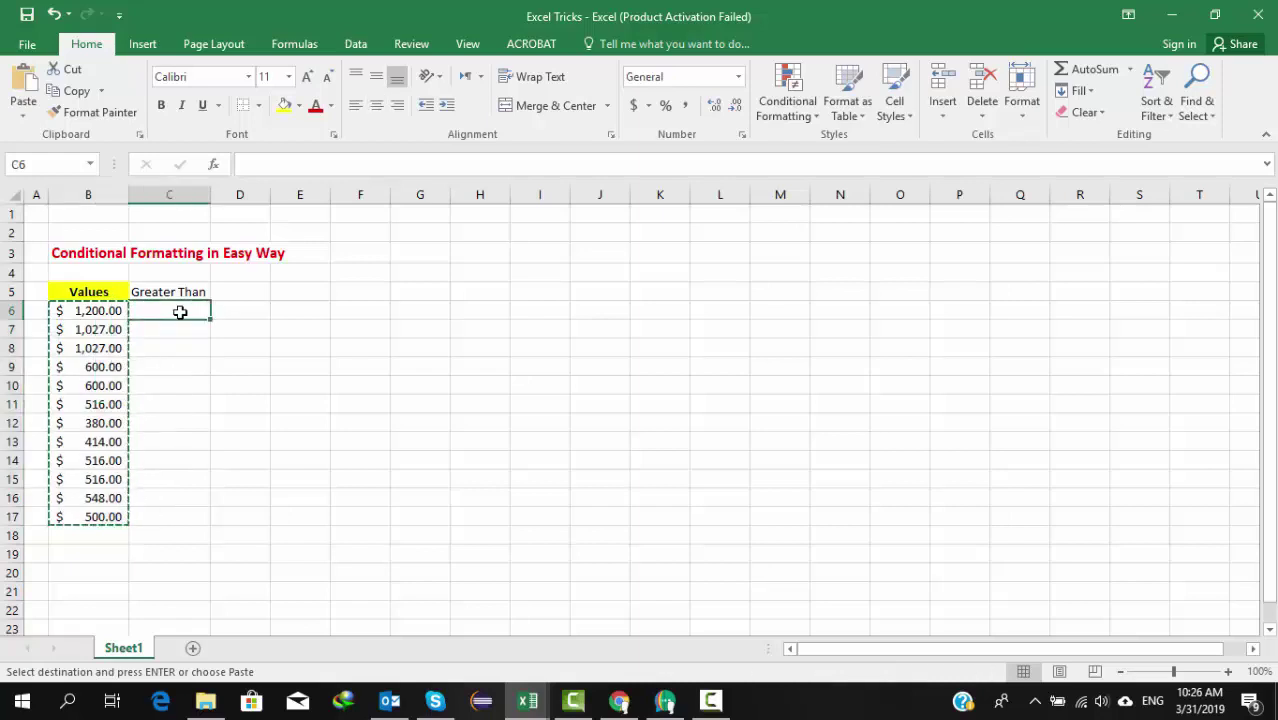
key(ctrl+v)
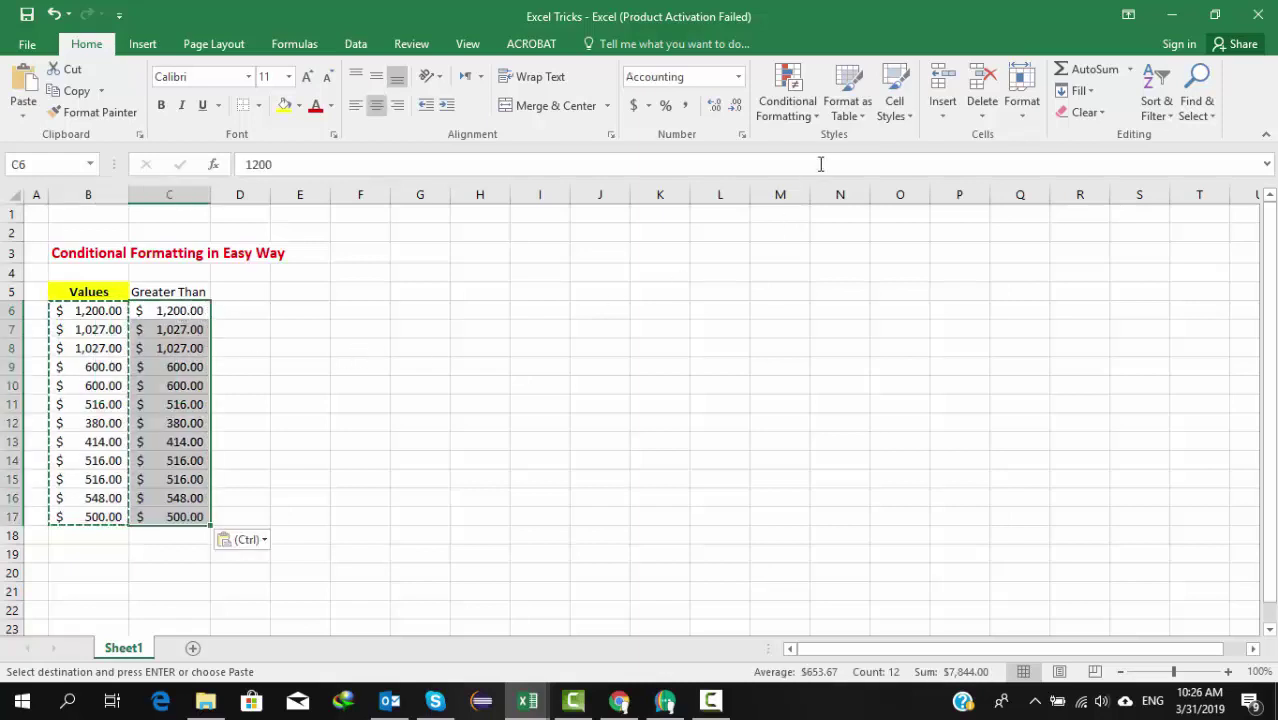
Apply a Greater Than highlight rule to C6:C17 for values above 1000, with Light Red Fill with Dark Red Text
click(787, 92)
mouse_move(818, 145)
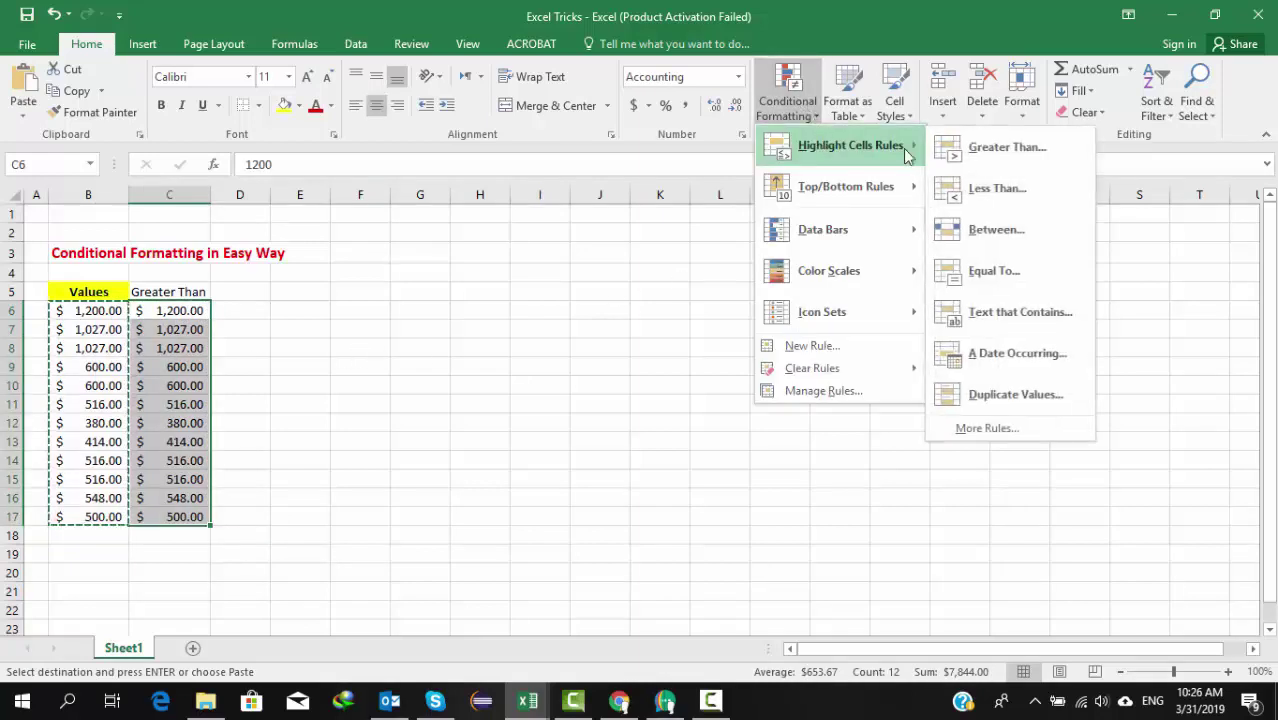
click(999, 150)
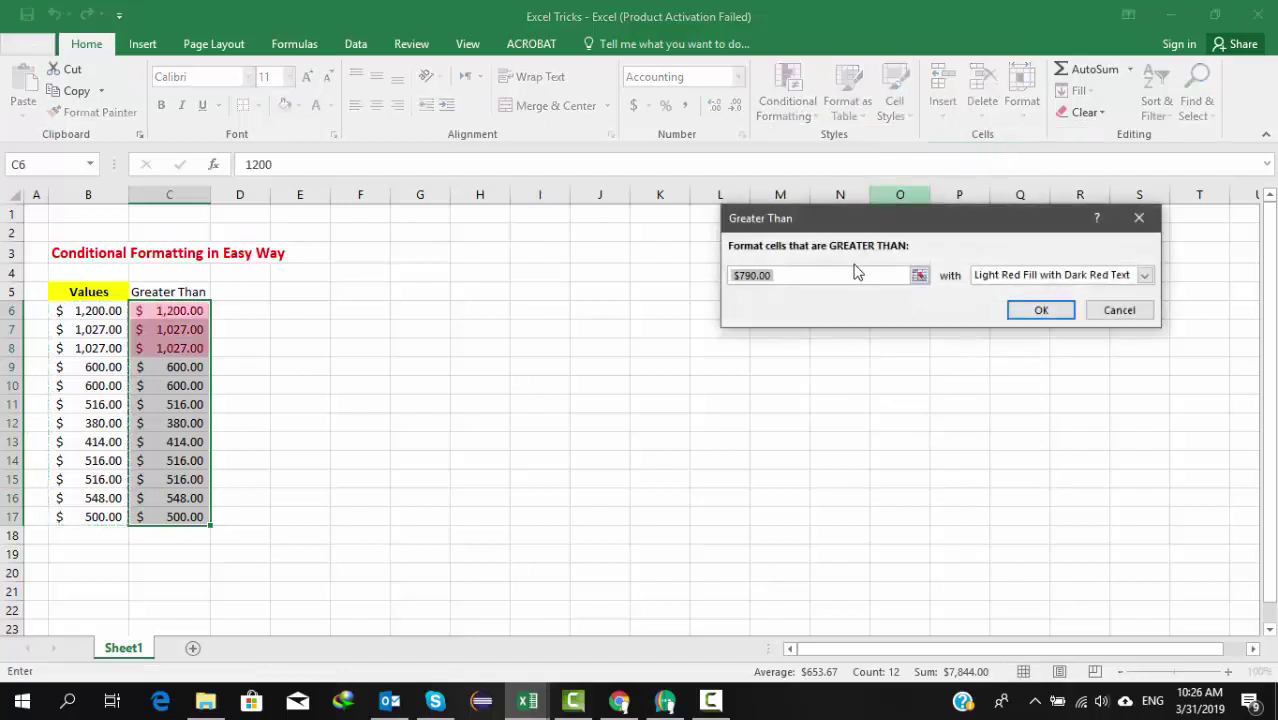
click(824, 275)
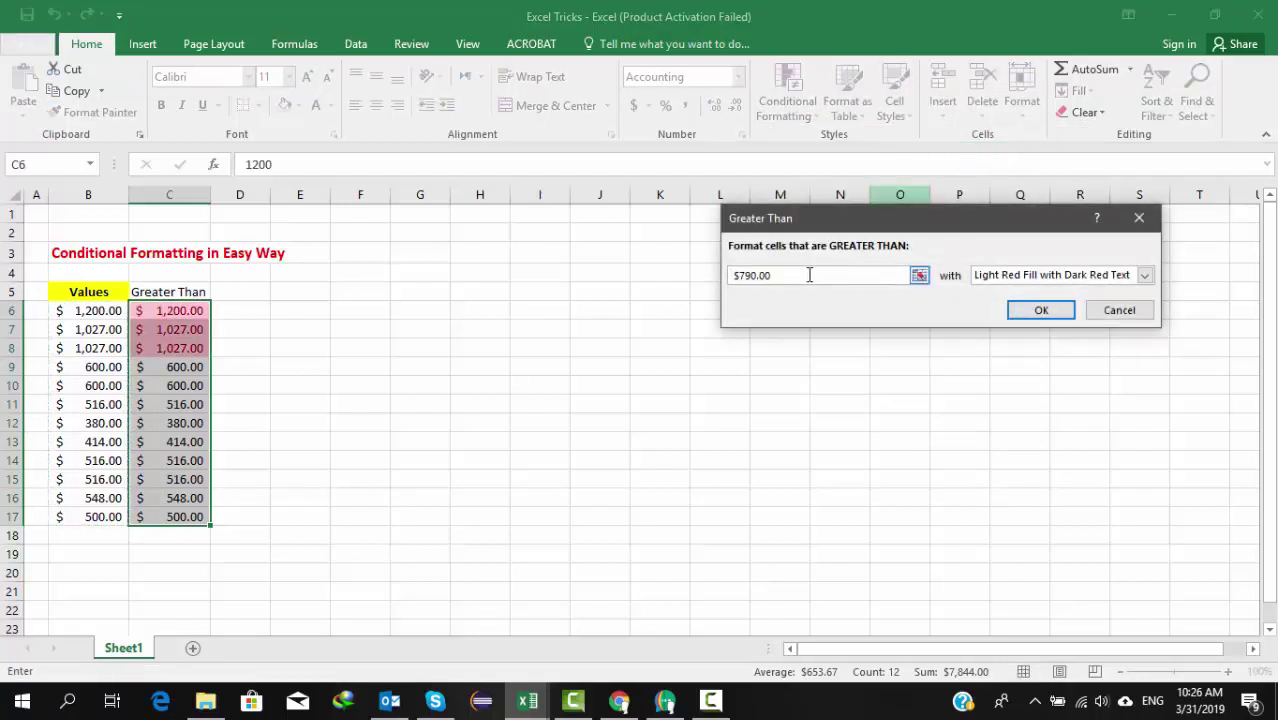
drag(810, 275, 693, 257)
text(1000)
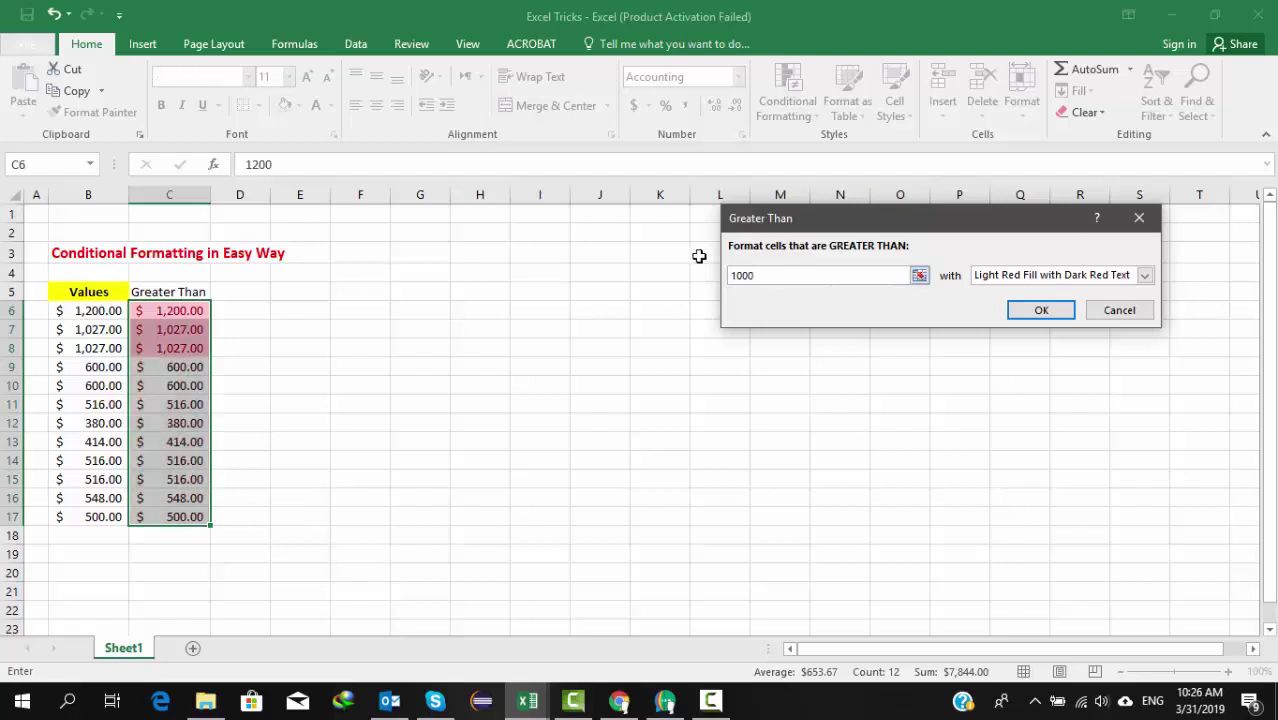
click(1040, 312)
click(315, 370)
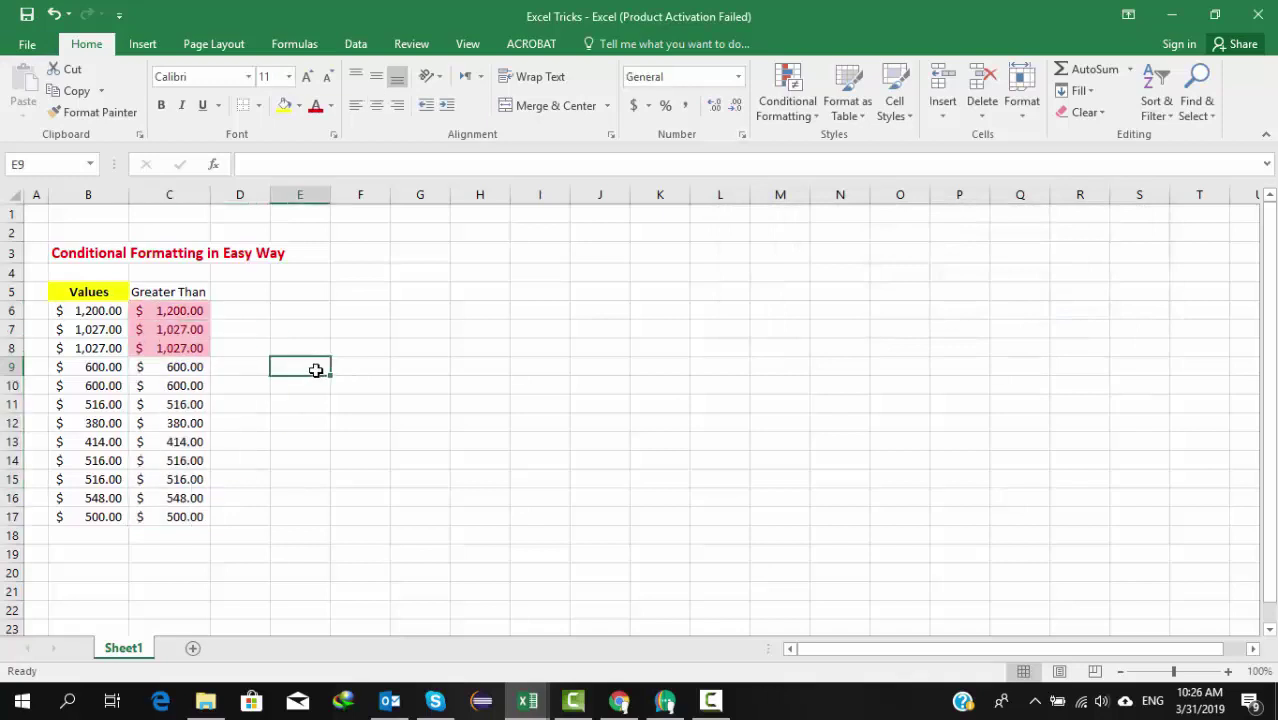
Enter the header "Less Than" in cell D5
click(258, 293)
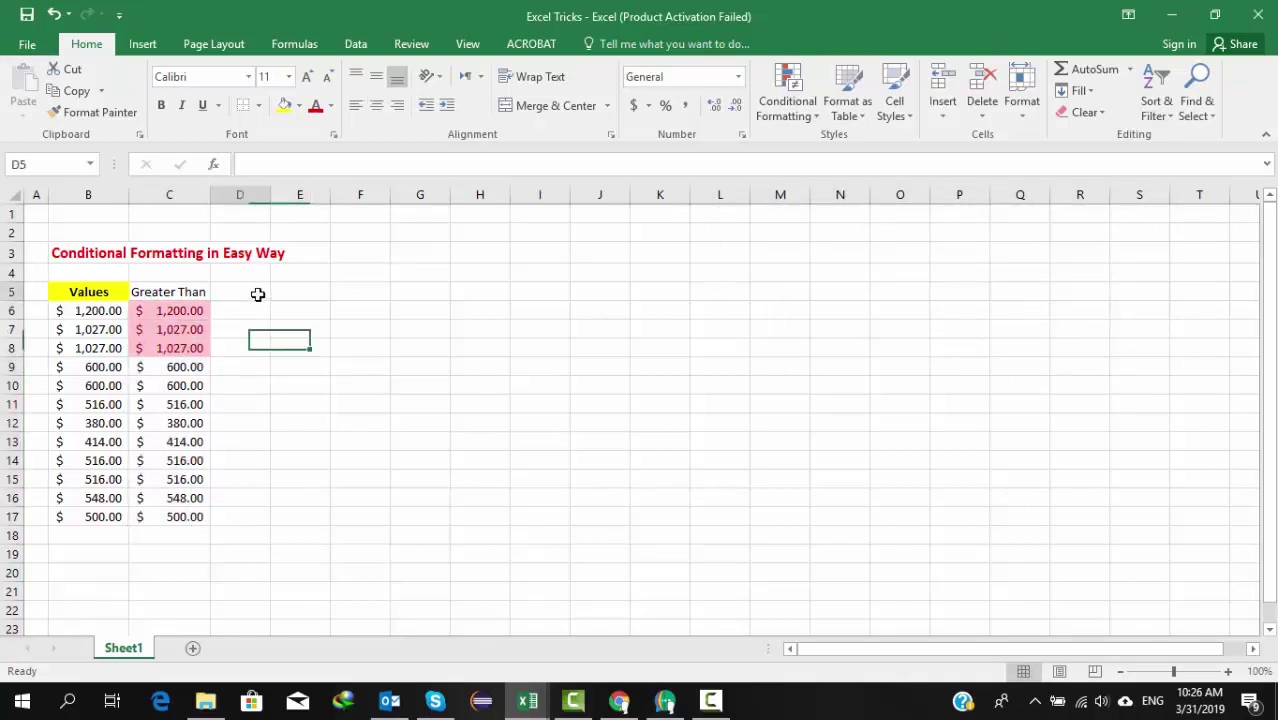
text(Less Than)
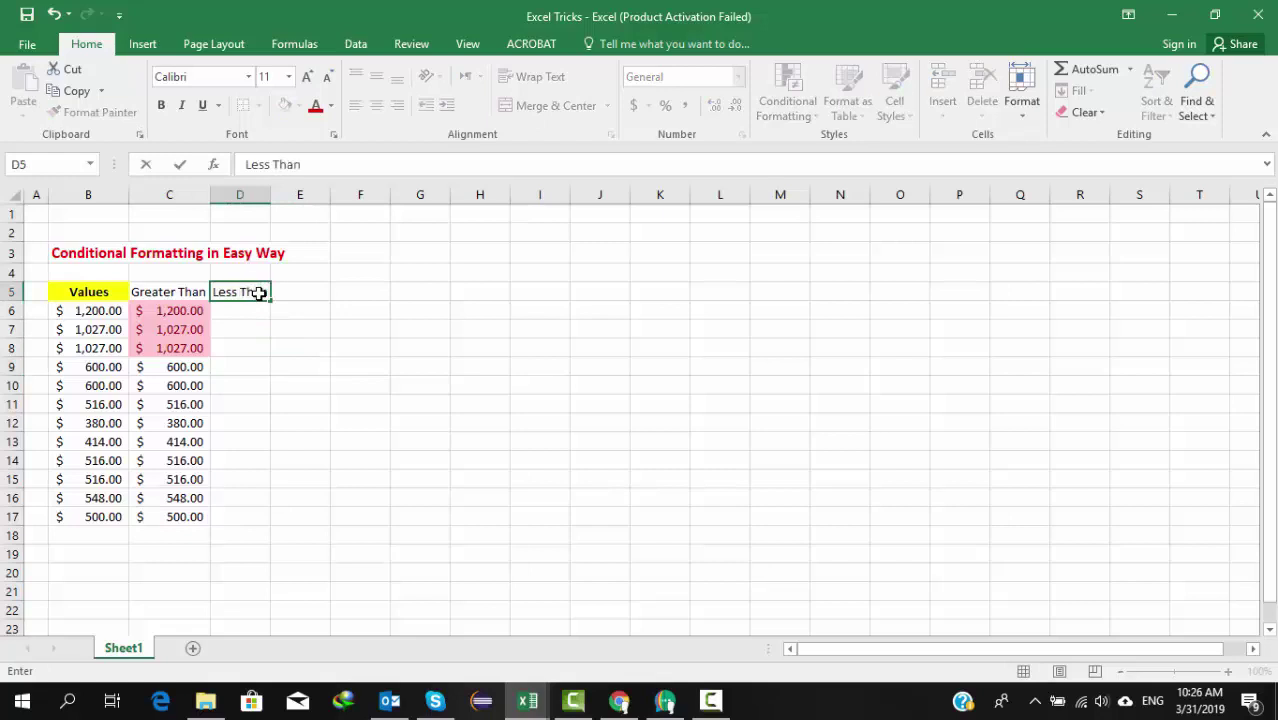
key(Return)
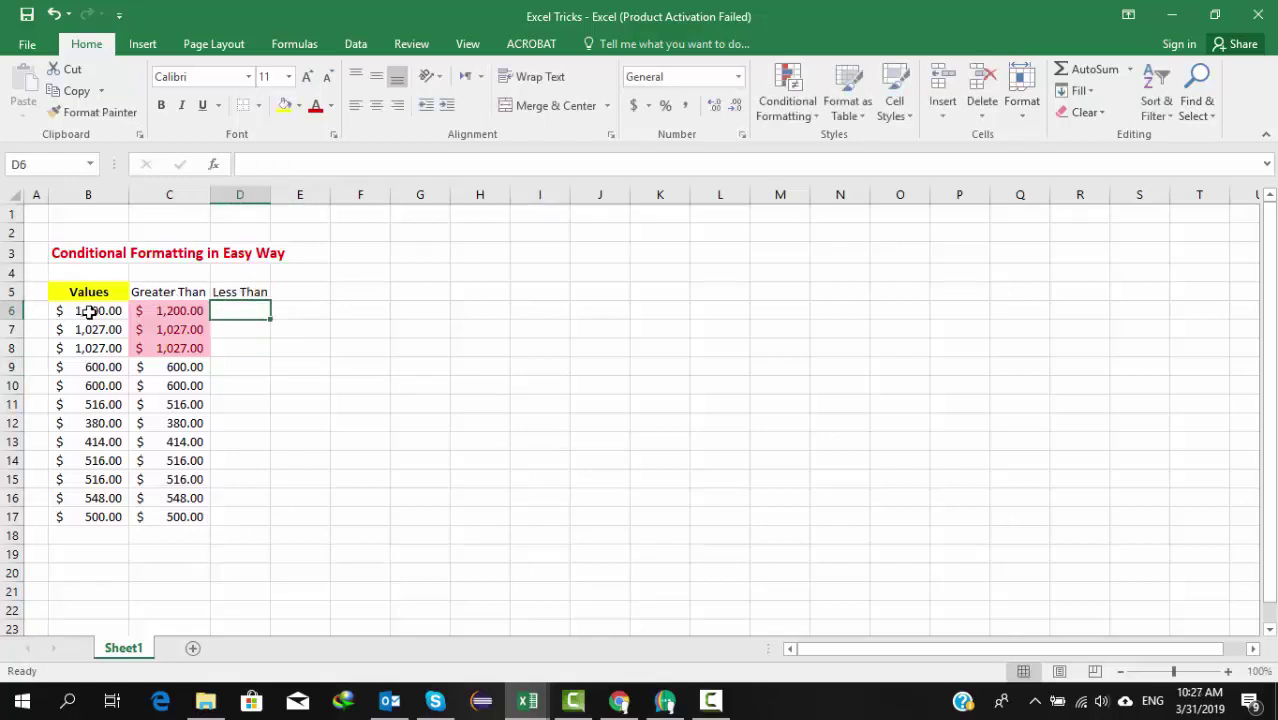
Copy the values in B6:B17 to the Less Than column from D6 and autofit column D
drag(90, 311, 95, 514)
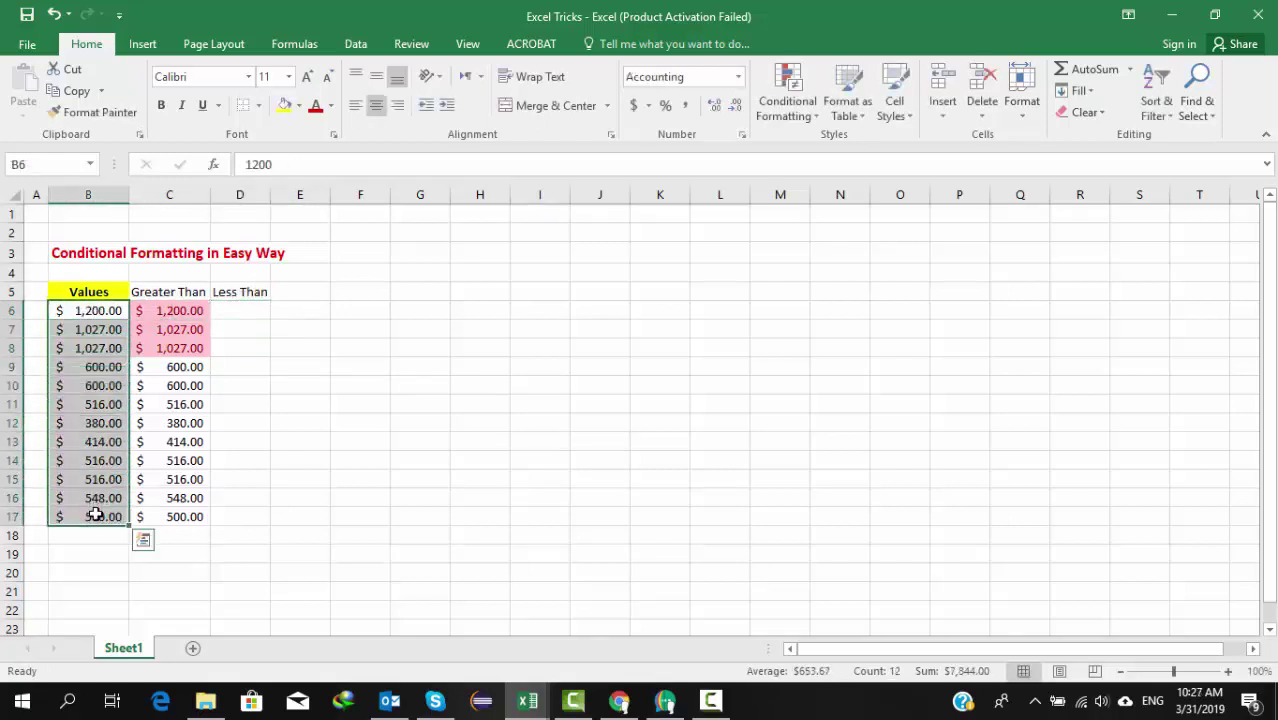
key(ctrl+c)
click(252, 309)
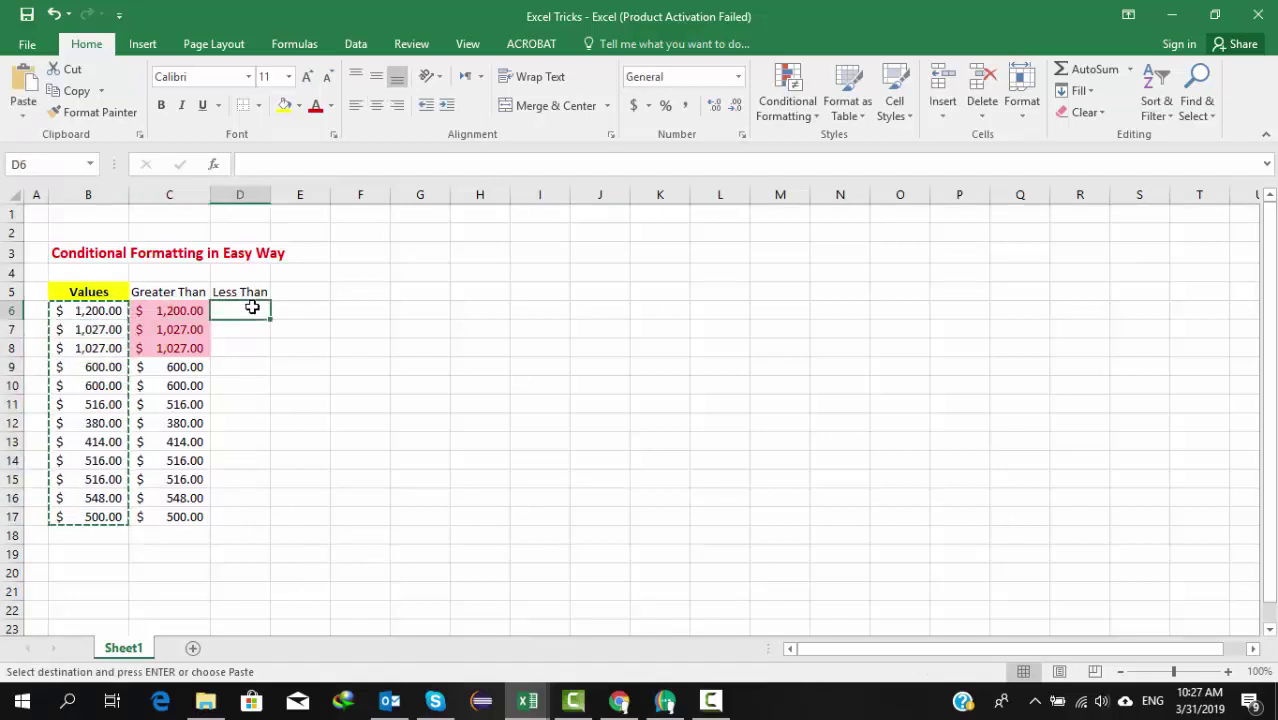
key(ctrl+v)
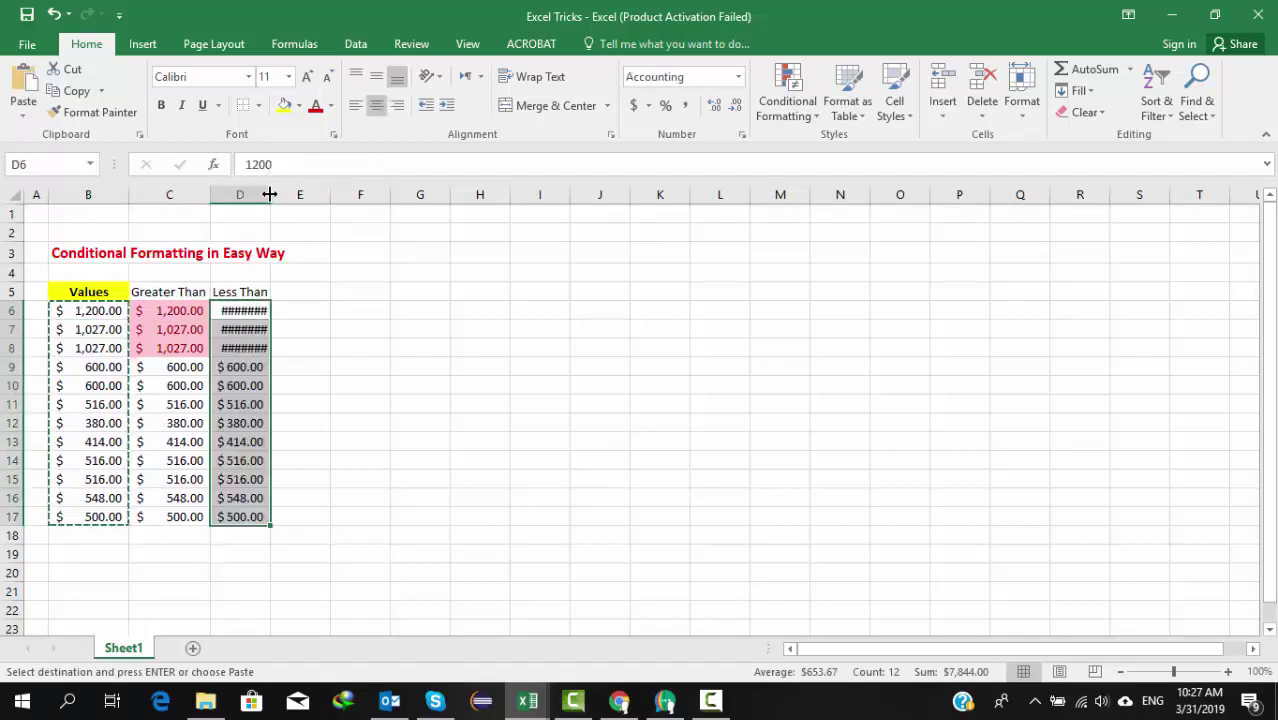
double_click(271, 195)
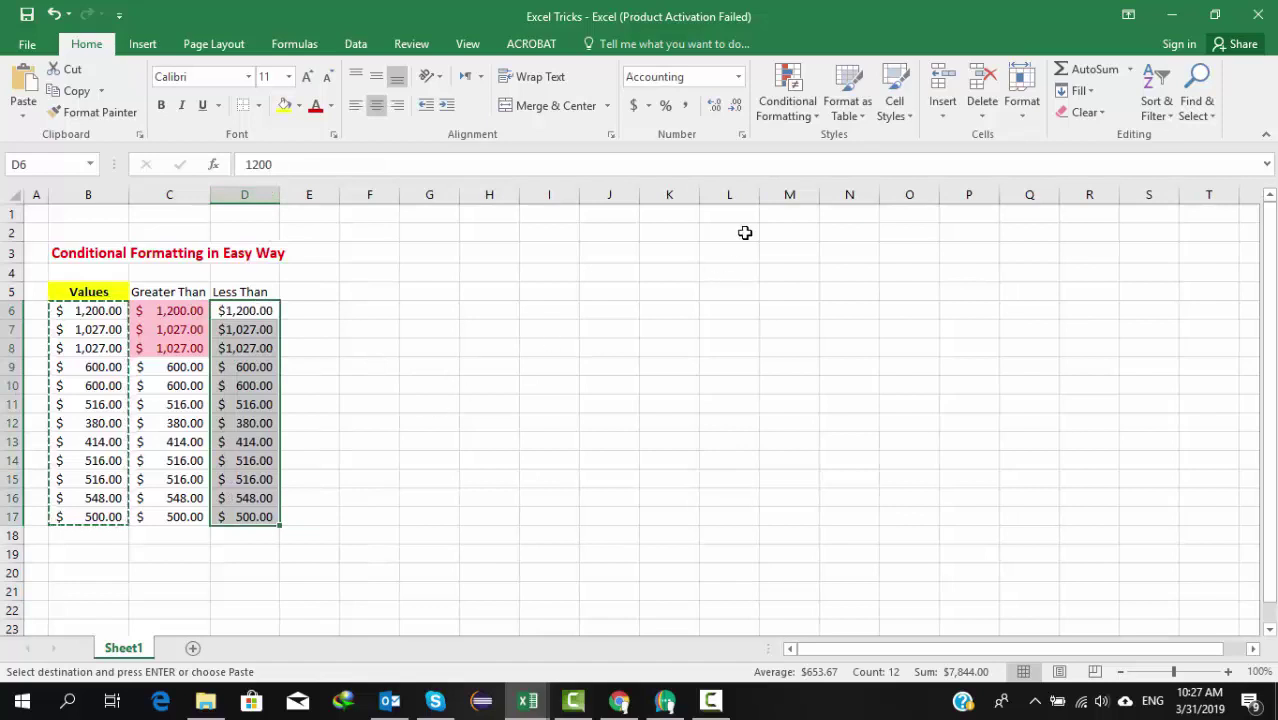
Apply a Less Than highlight rule to D6:D17 for values below 1000, with Yellow Fill with Dark Yellow Text
click(795, 117)
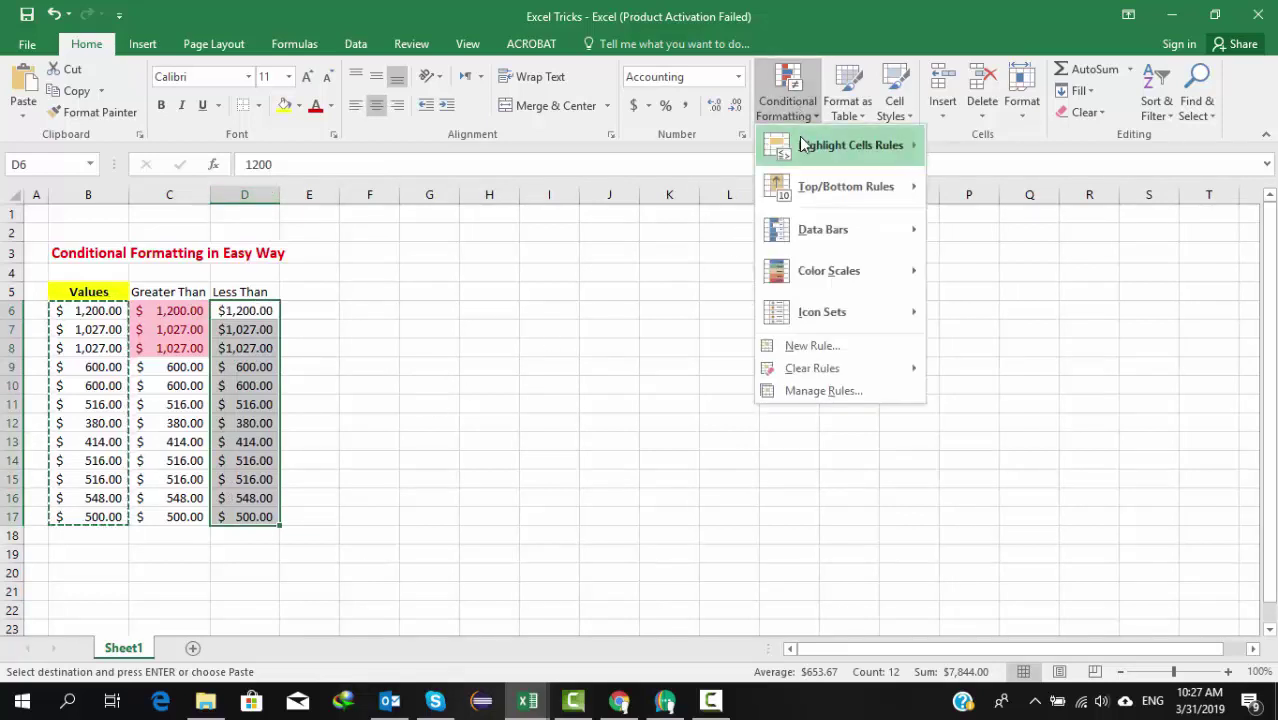
mouse_move(822, 143)
click(1025, 197)
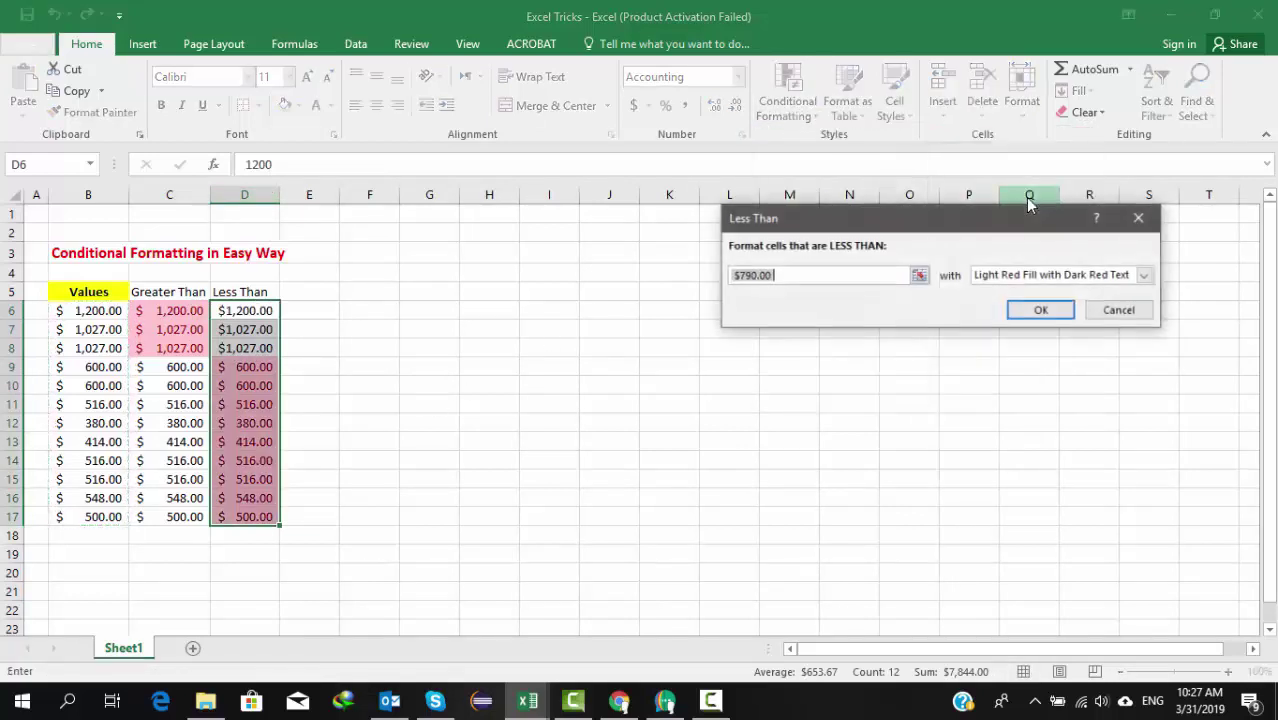
click(826, 275)
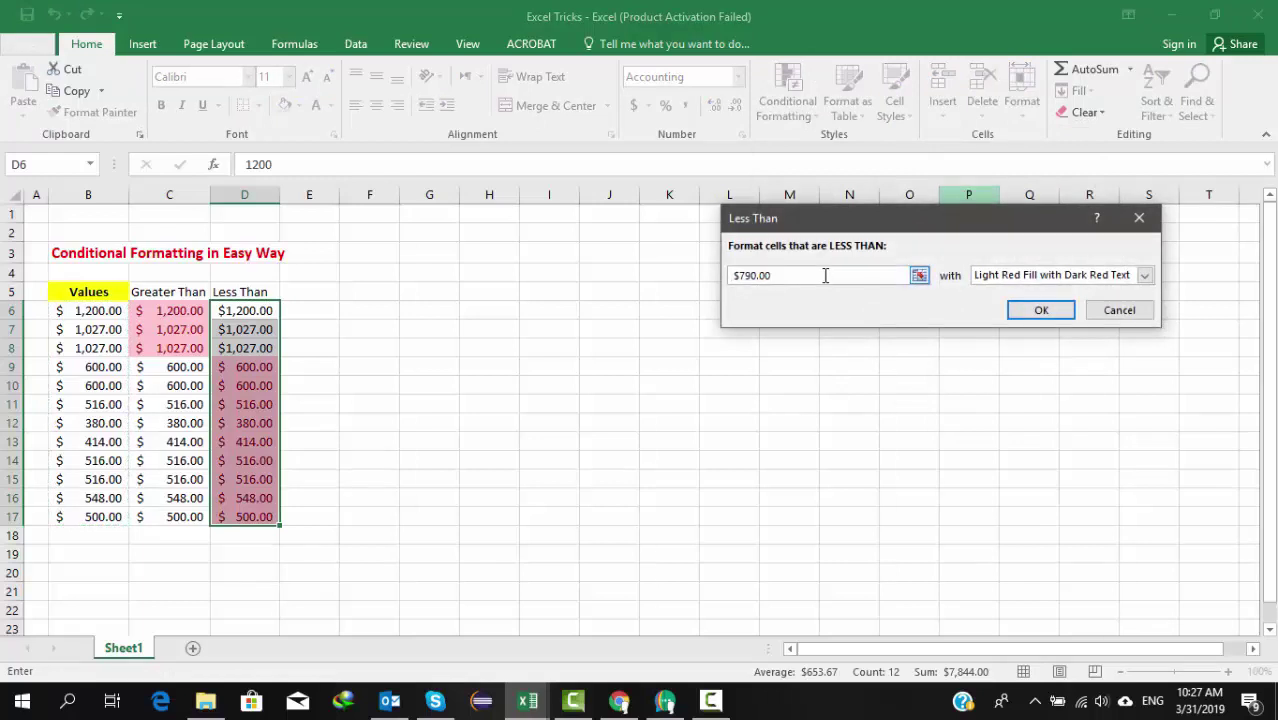
key(ctrl+a)
text(100)
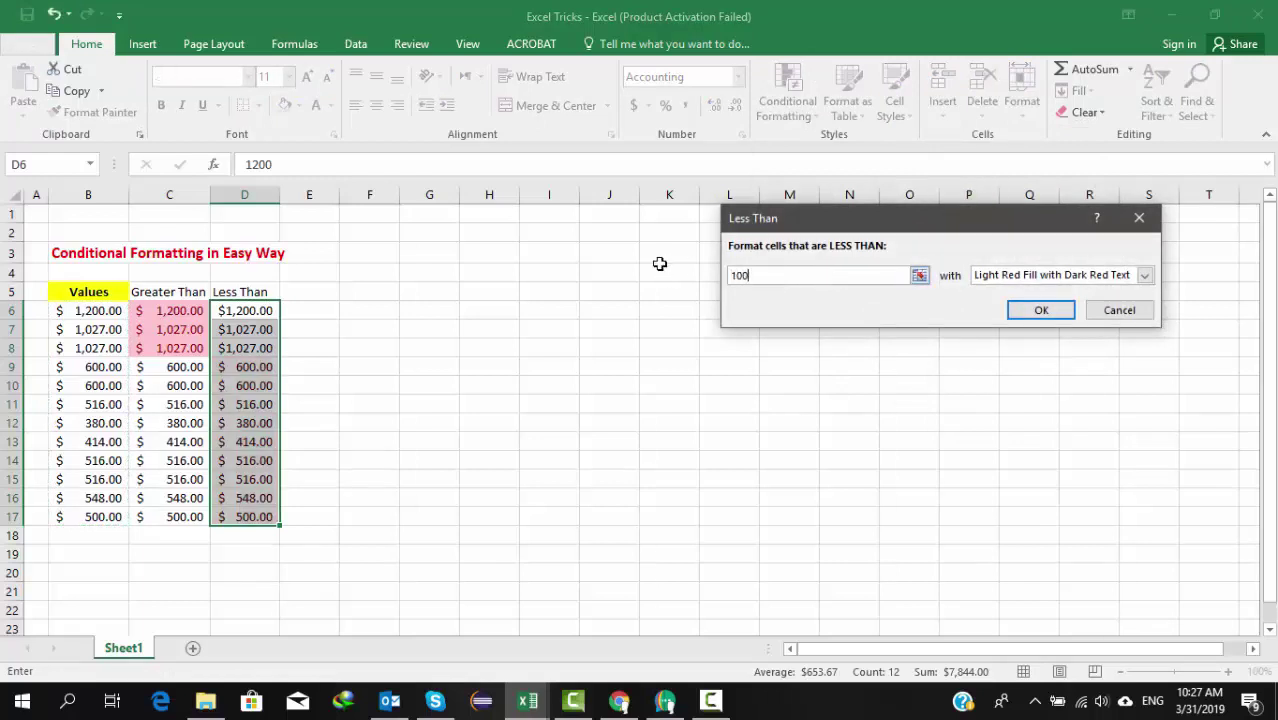
text(0)
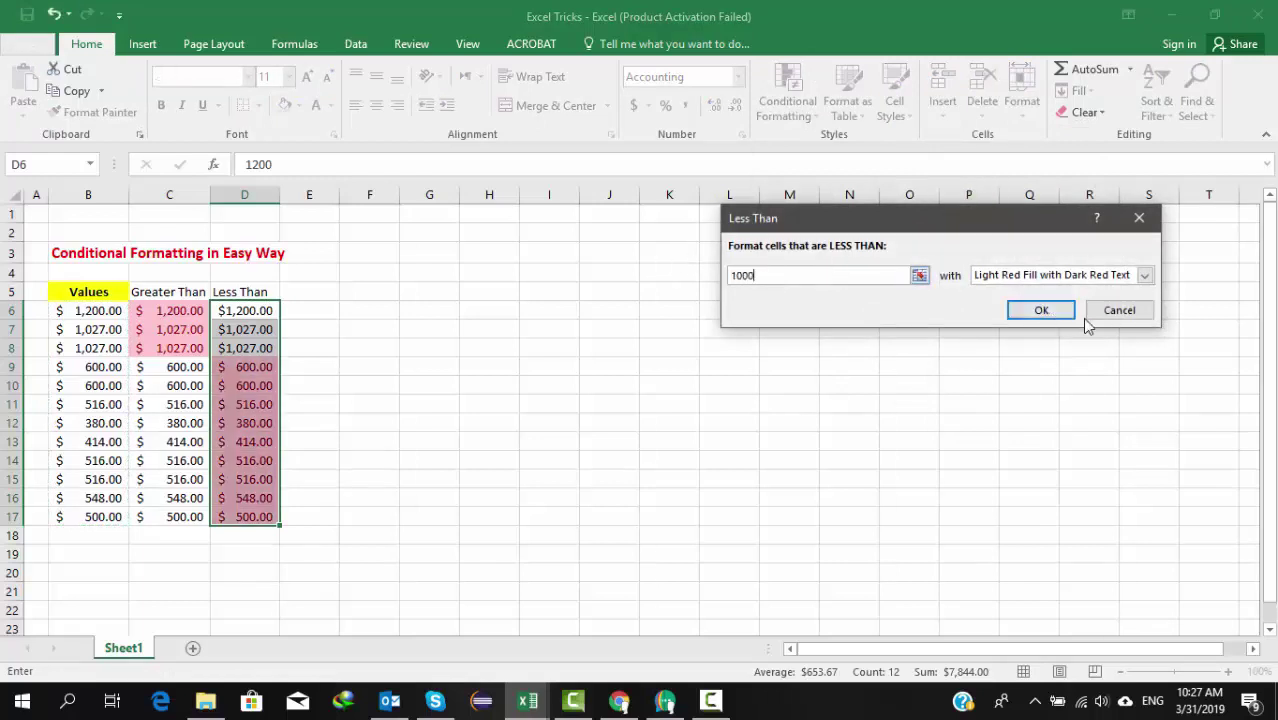
click(1145, 276)
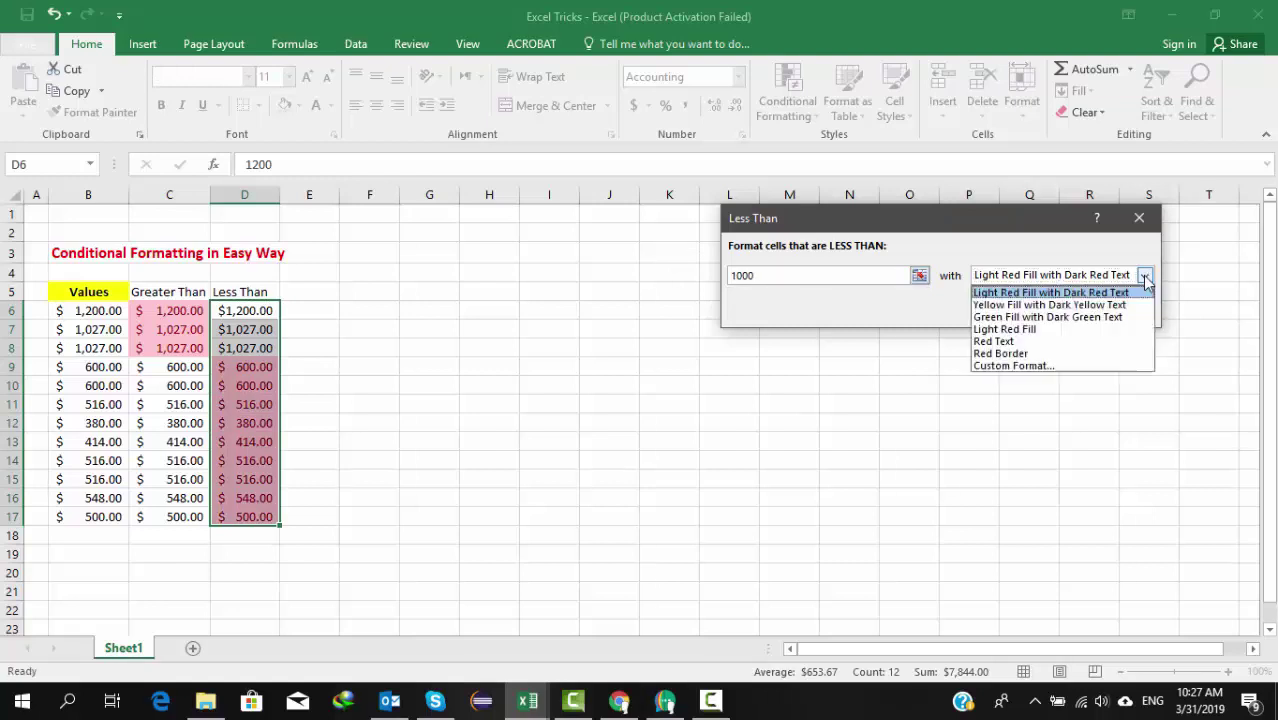
click(1098, 304)
click(1050, 314)
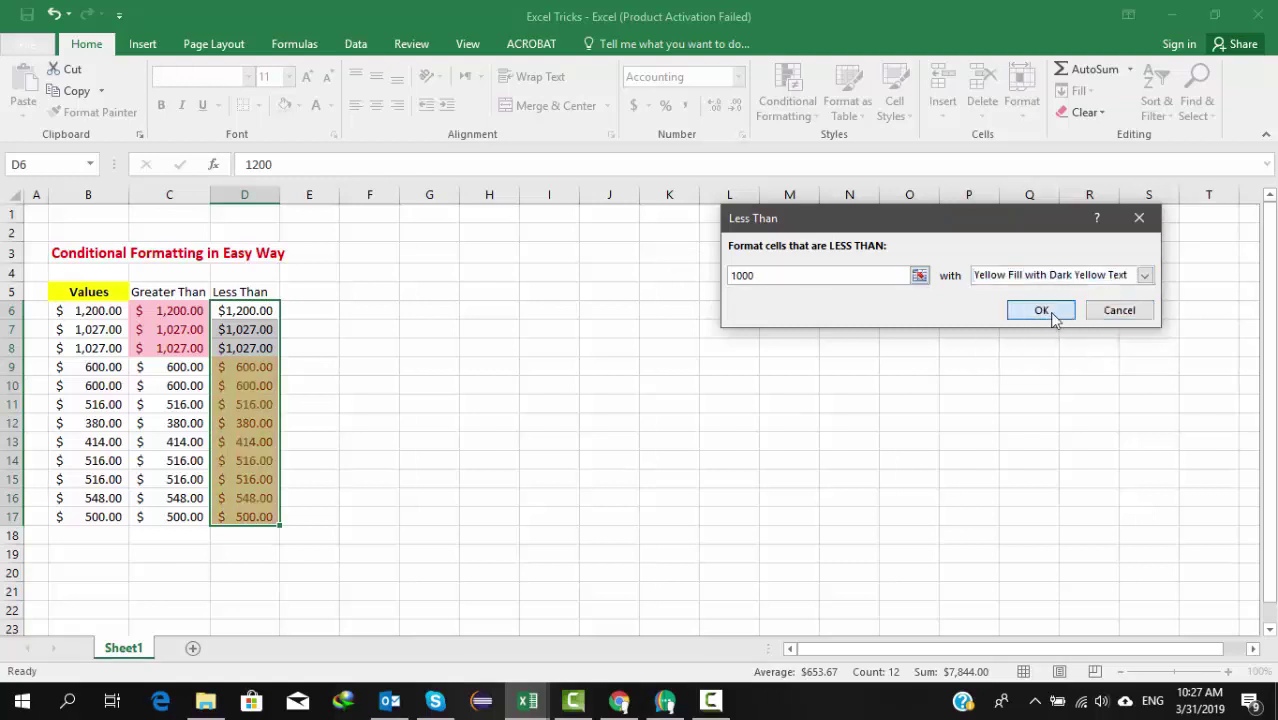
click(488, 428)
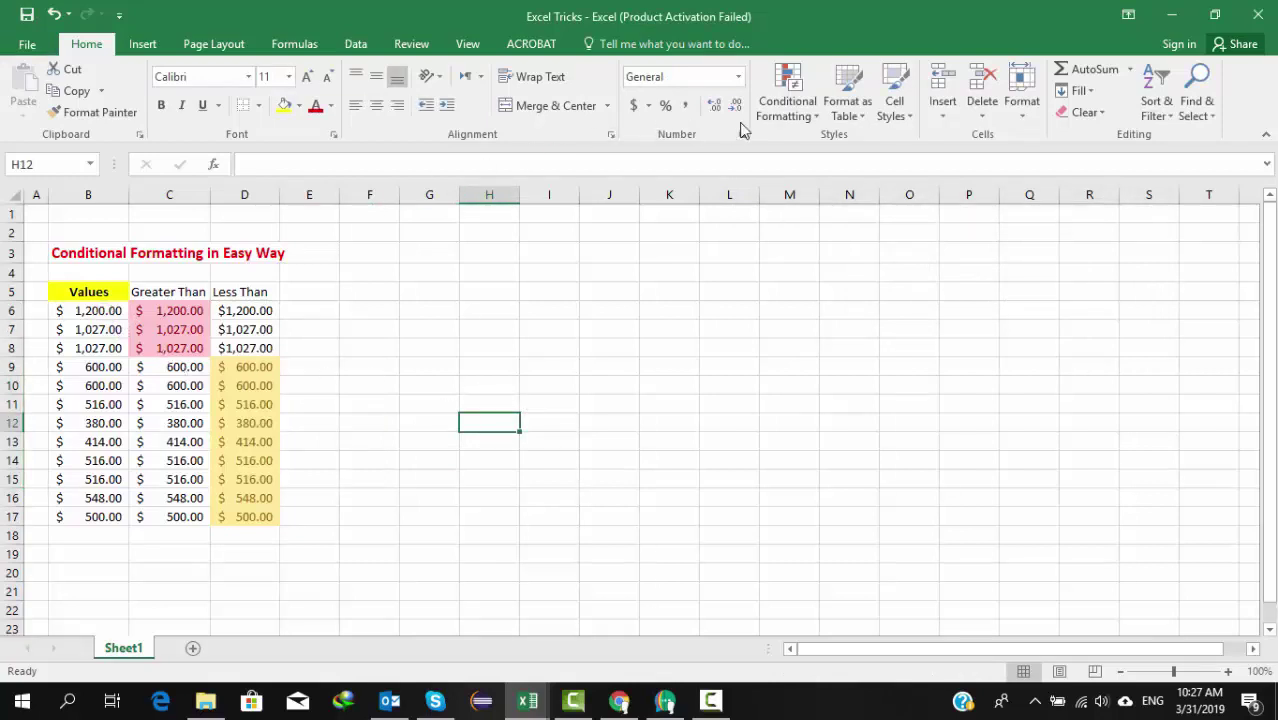
Enter the header "Between" in cell E5
click(779, 93)
mouse_move(828, 151)
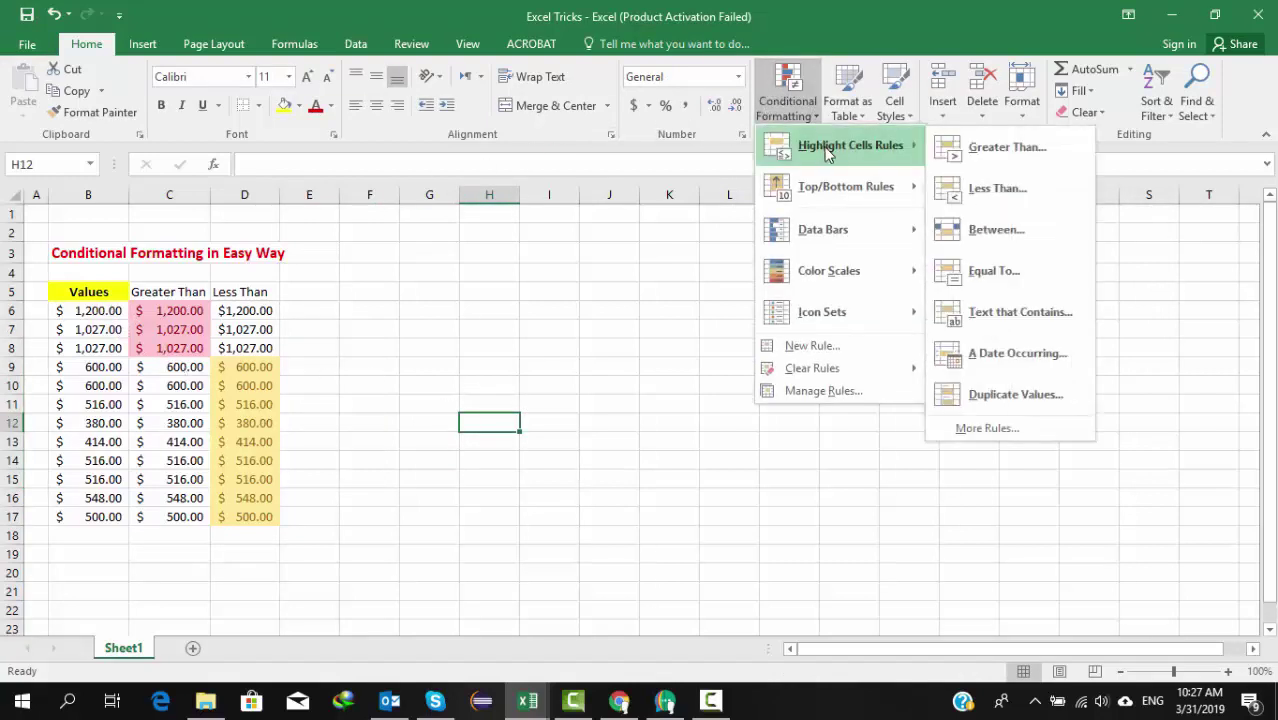
click(88, 324)
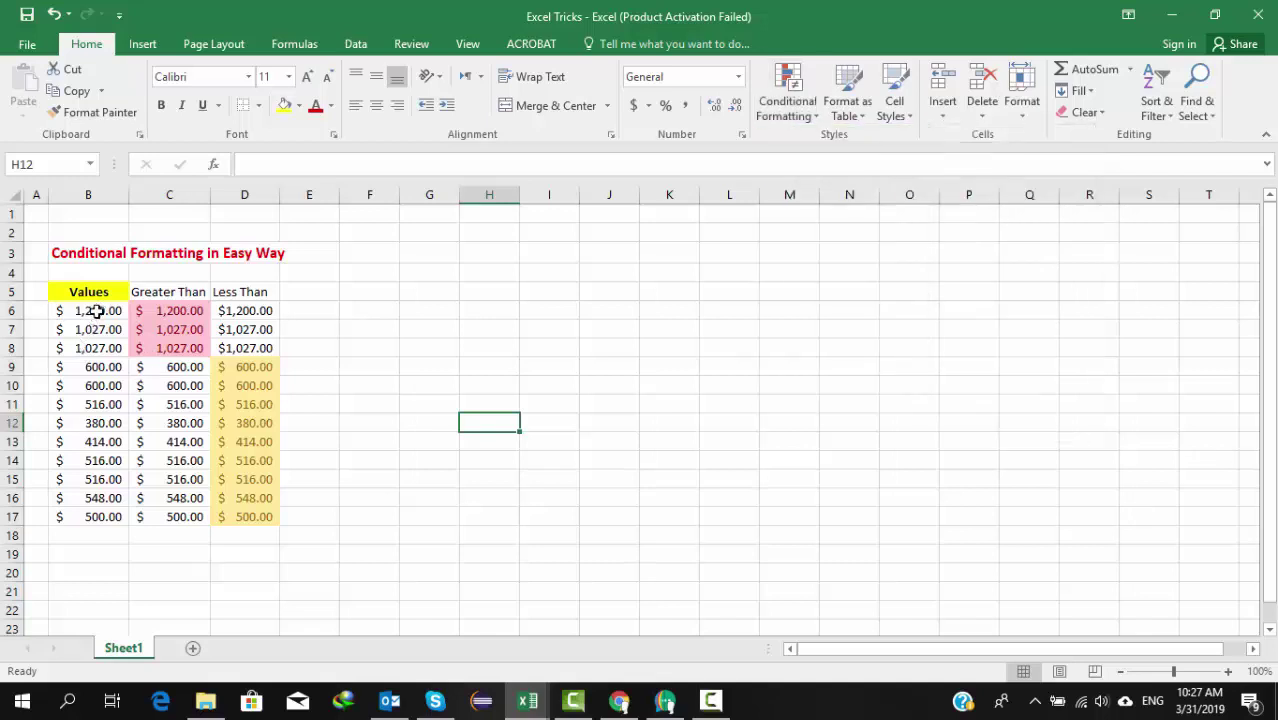
click(307, 289)
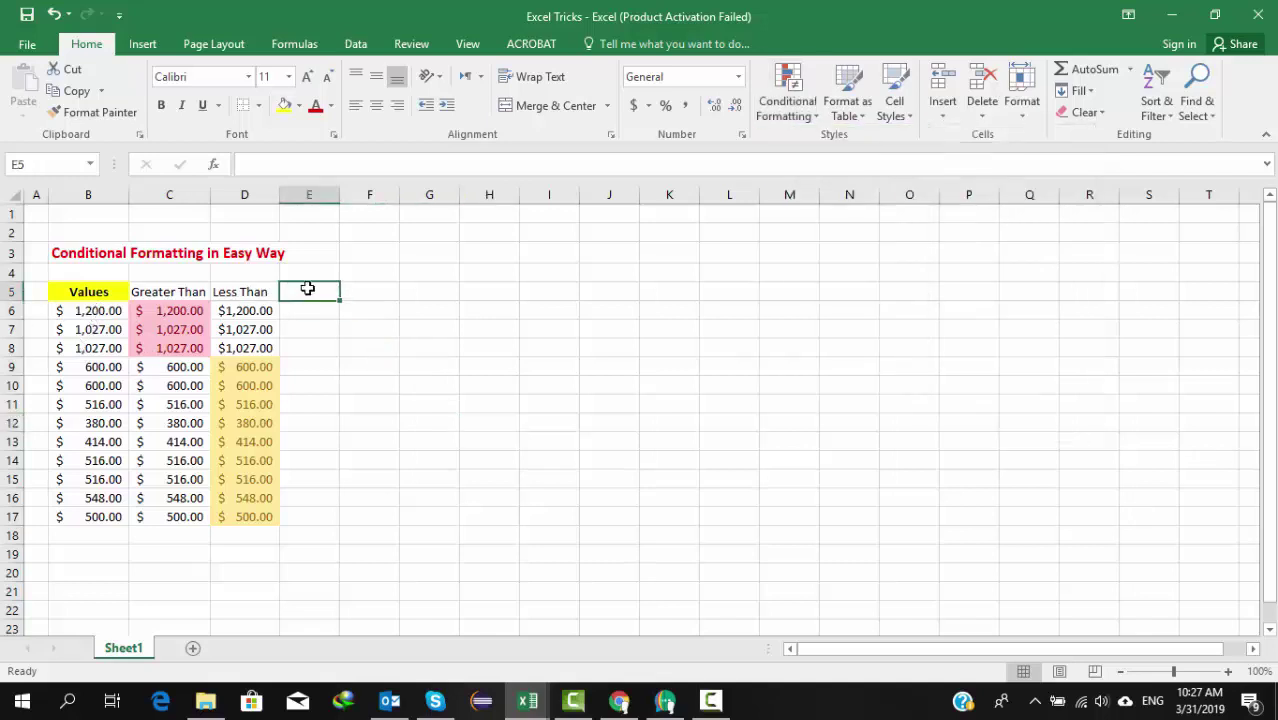
text(Betw)
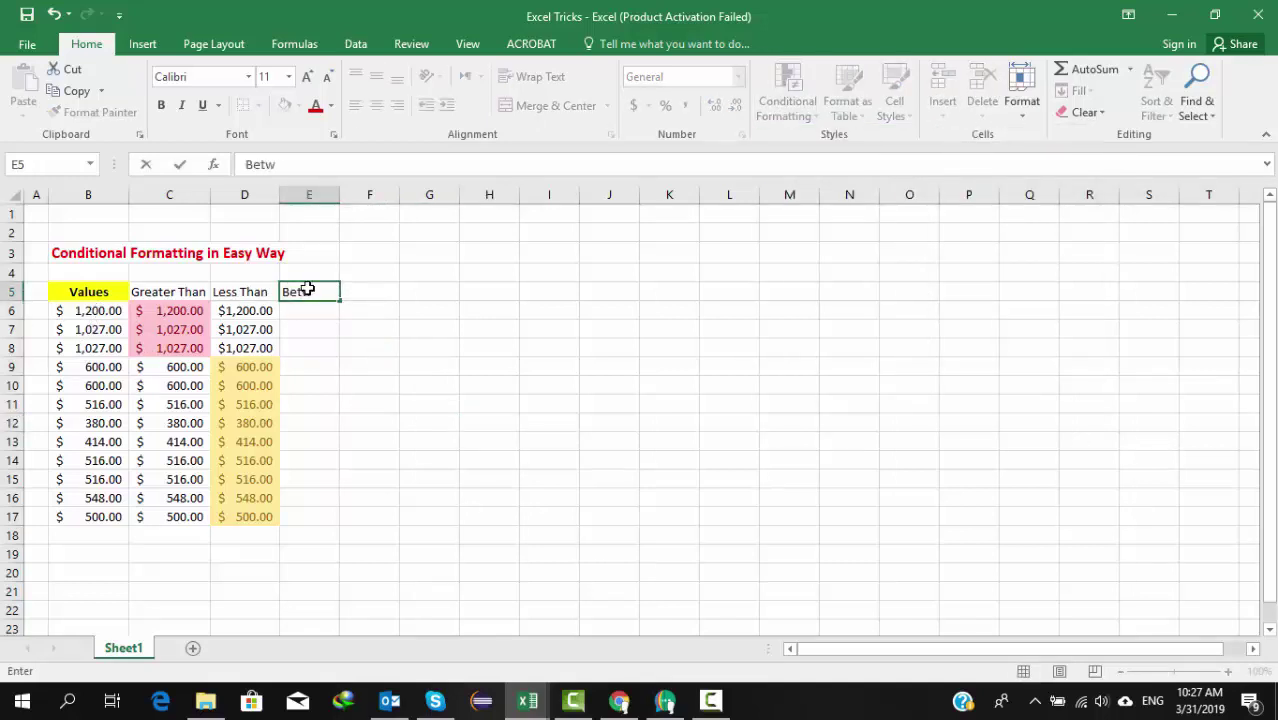
text(een)
key(Return)
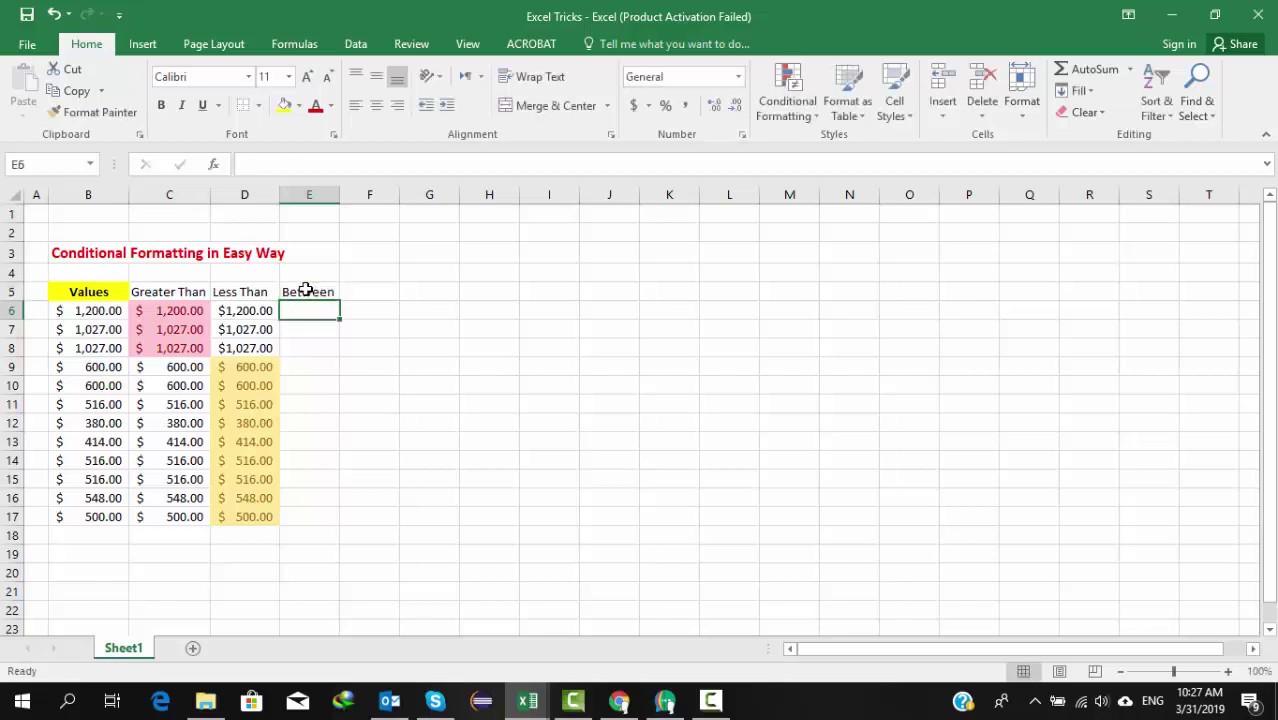
Copy the values in B6:B17 to the Between column from E6 and autofit column E
drag(105, 314, 94, 522)
key(ctrl+c)
click(314, 310)
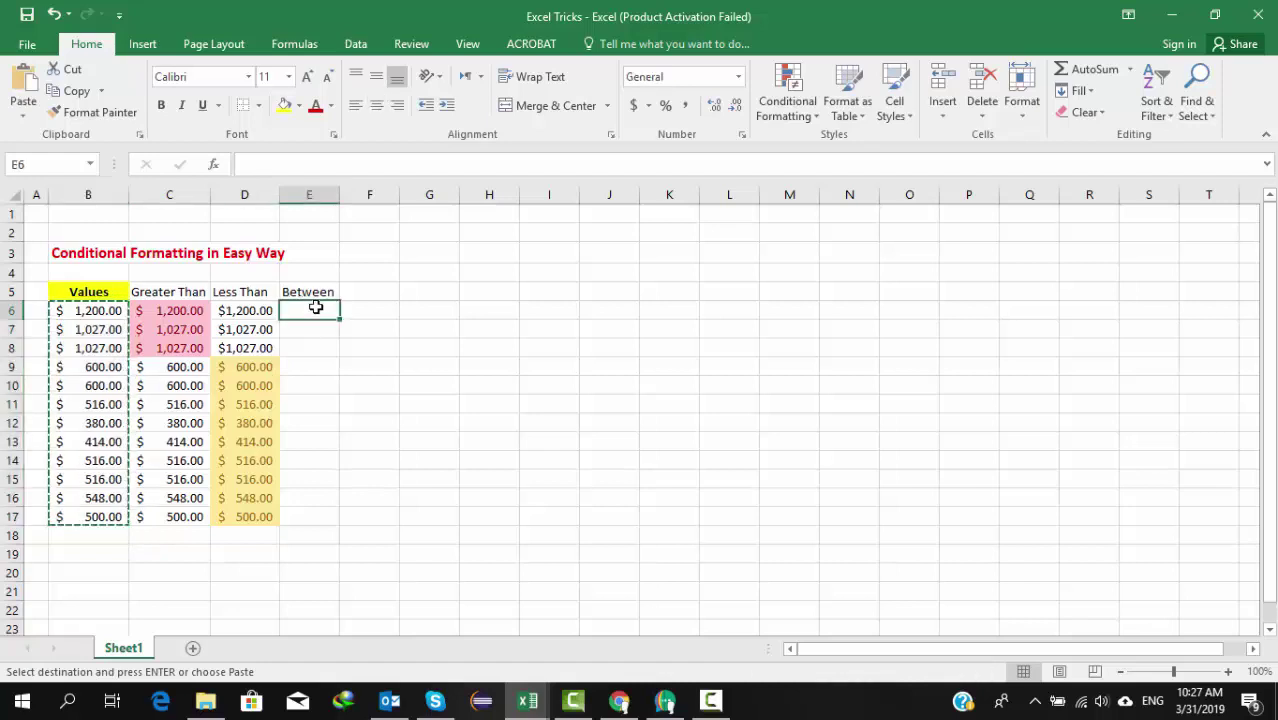
key(ctrl+v)
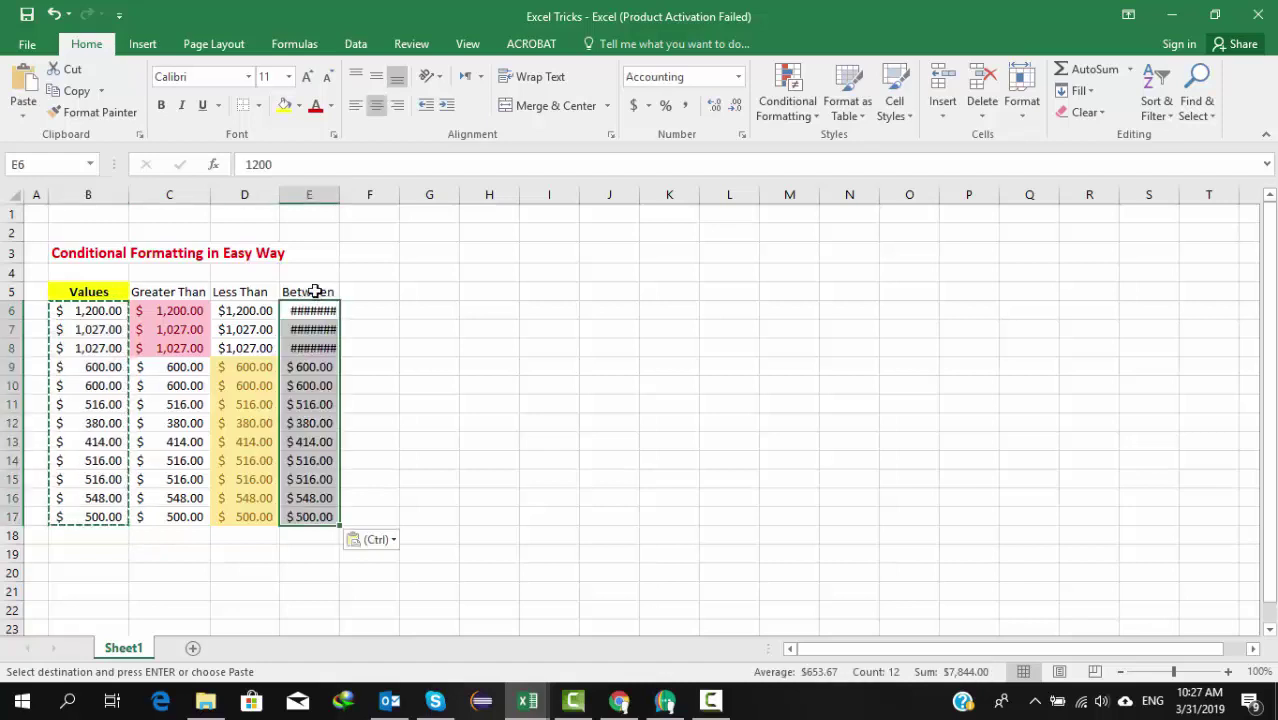
double_click(340, 194)
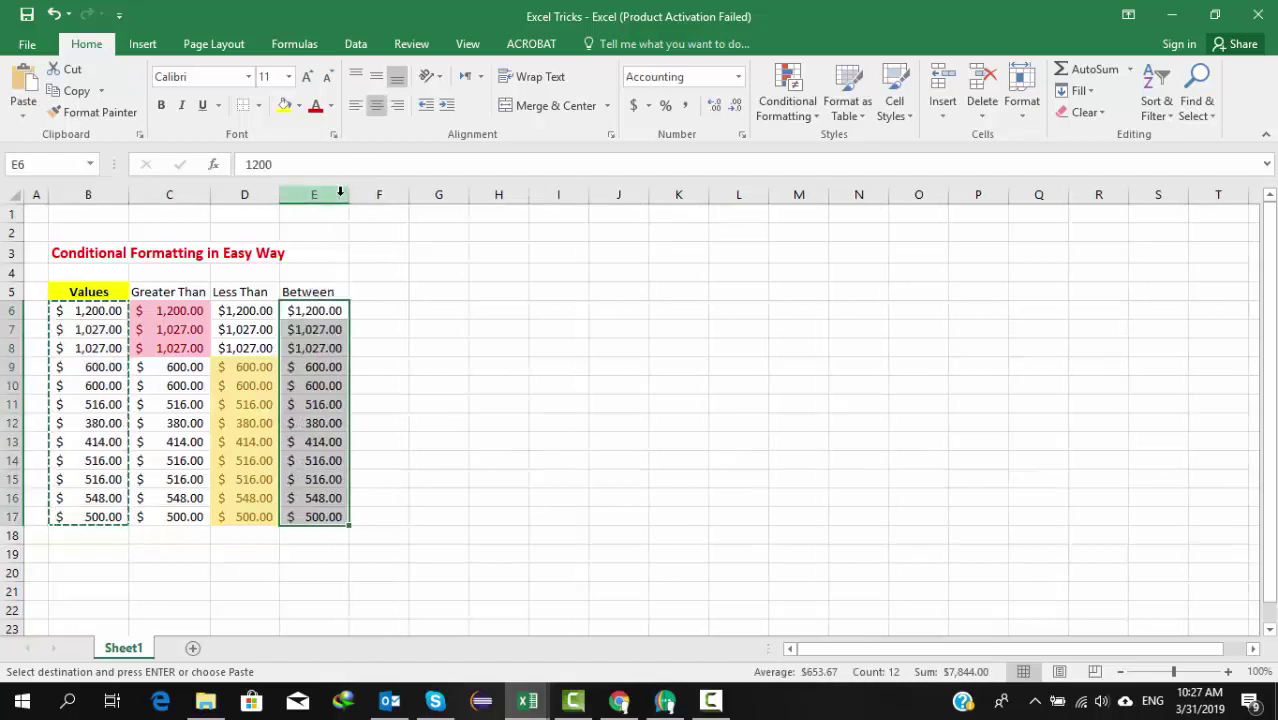
Apply a Between highlight rule to E6:E17 for values from 500 to 1000, formatted with Red Text
click(787, 100)
mouse_move(848, 145)
click(996, 229)
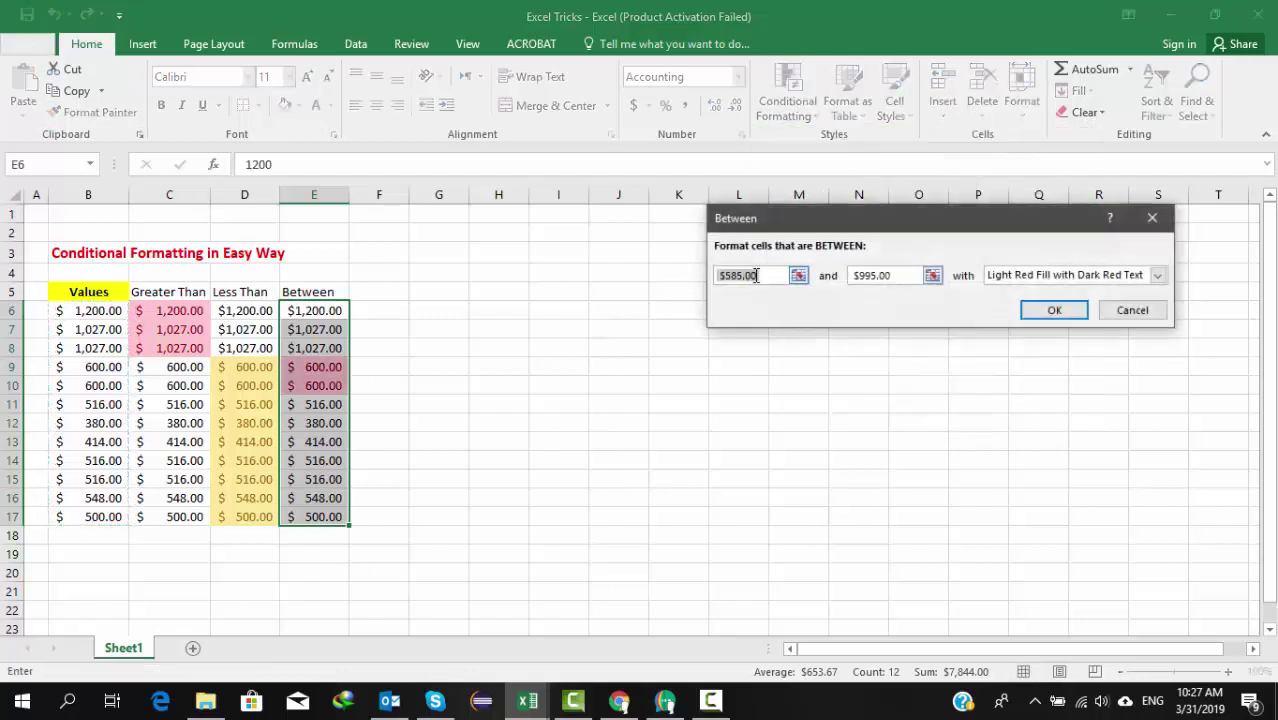
text(5)
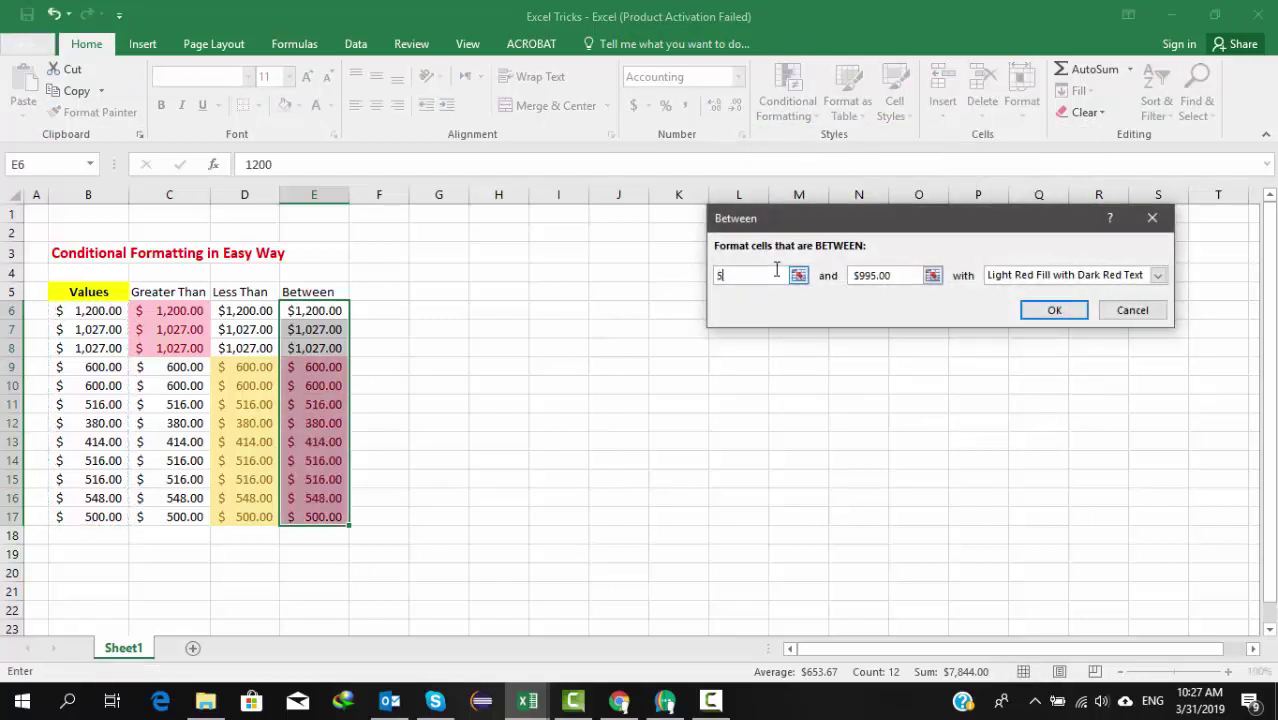
text(00)
key(Tab)
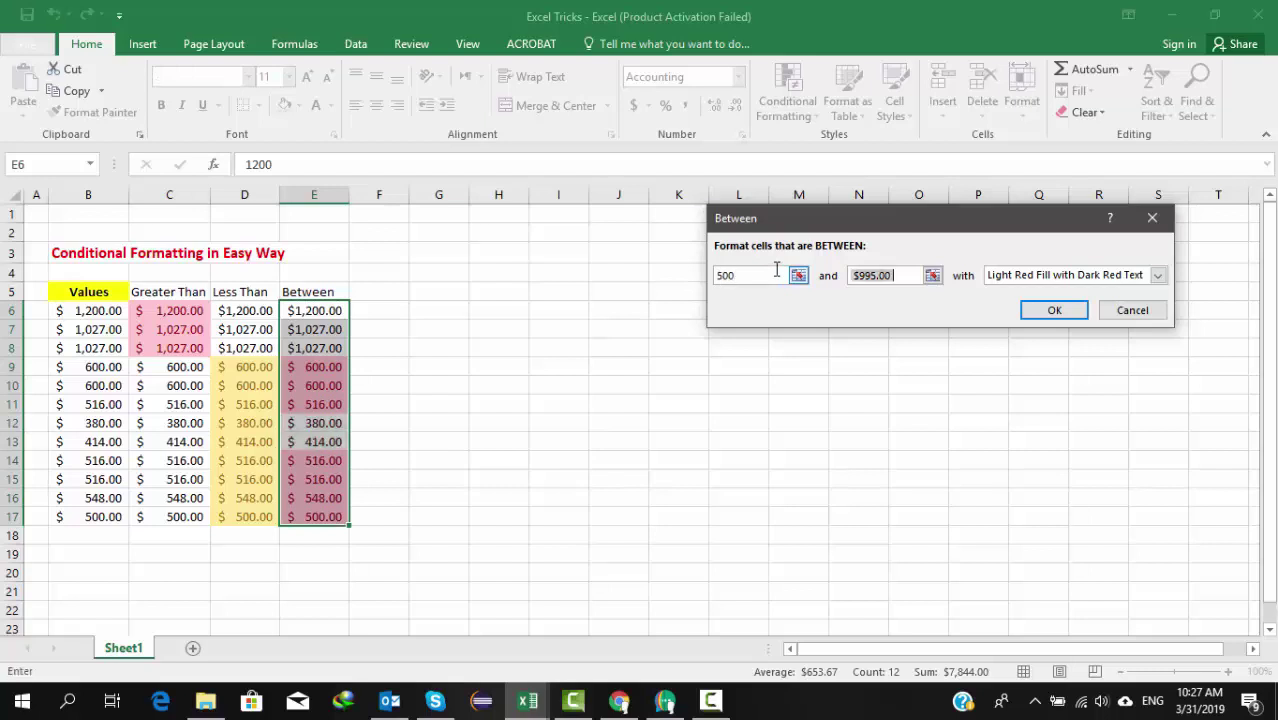
text(10)
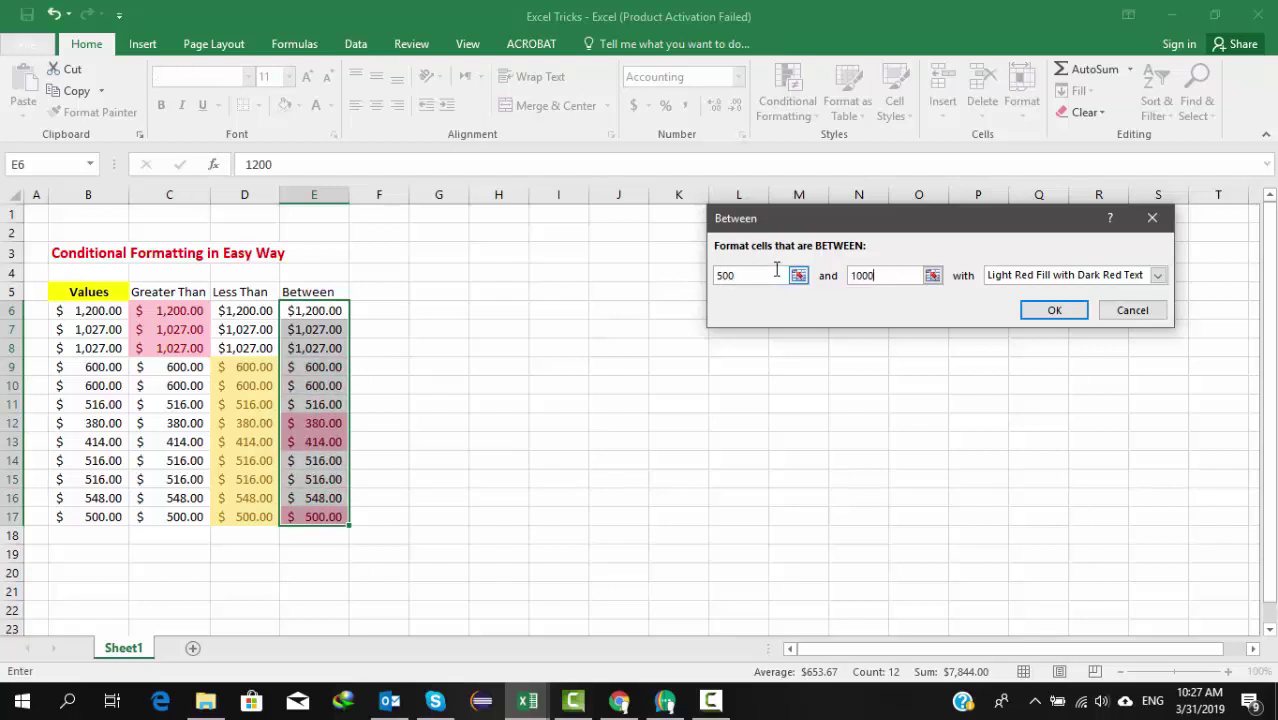
text(00)
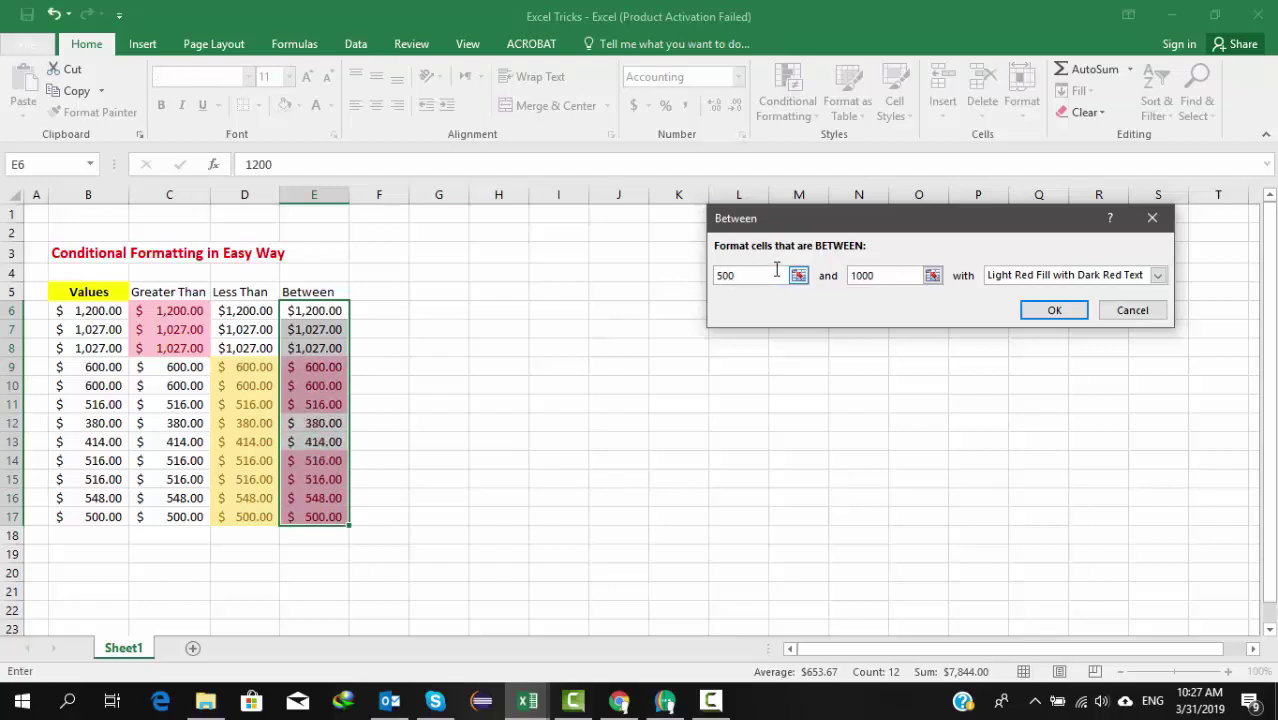
click(1157, 275)
click(1069, 344)
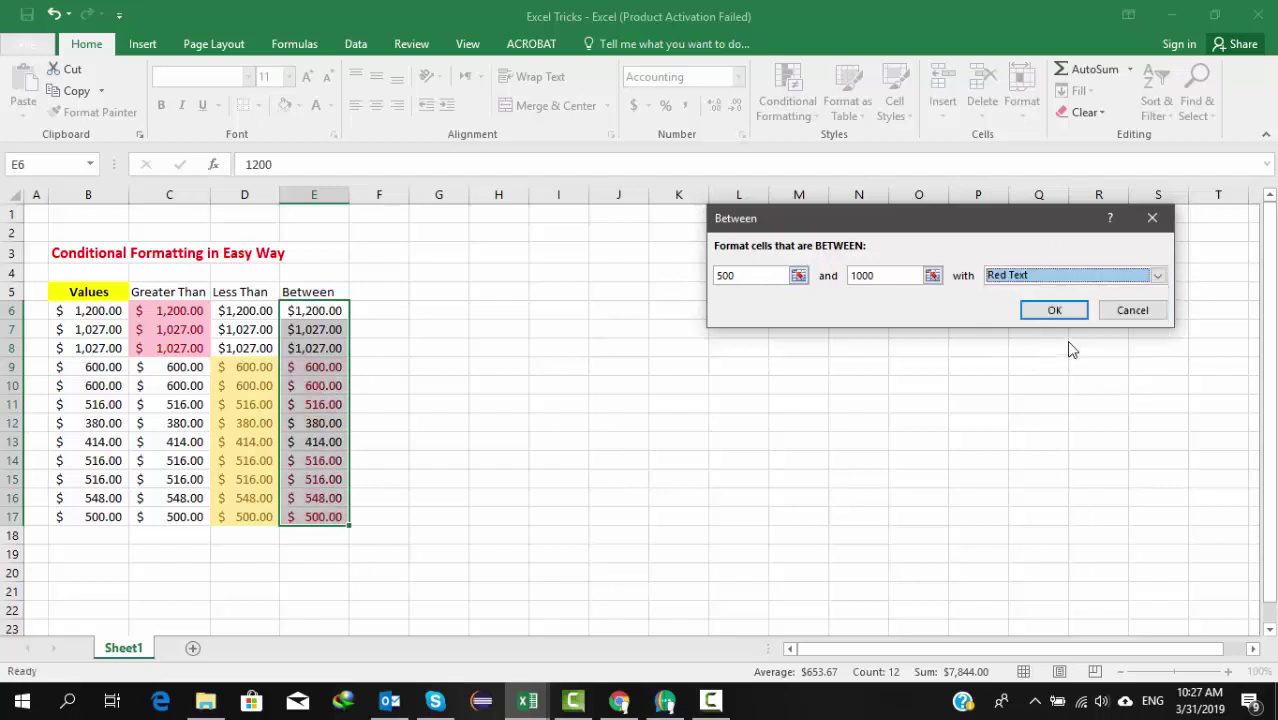
click(1051, 313)
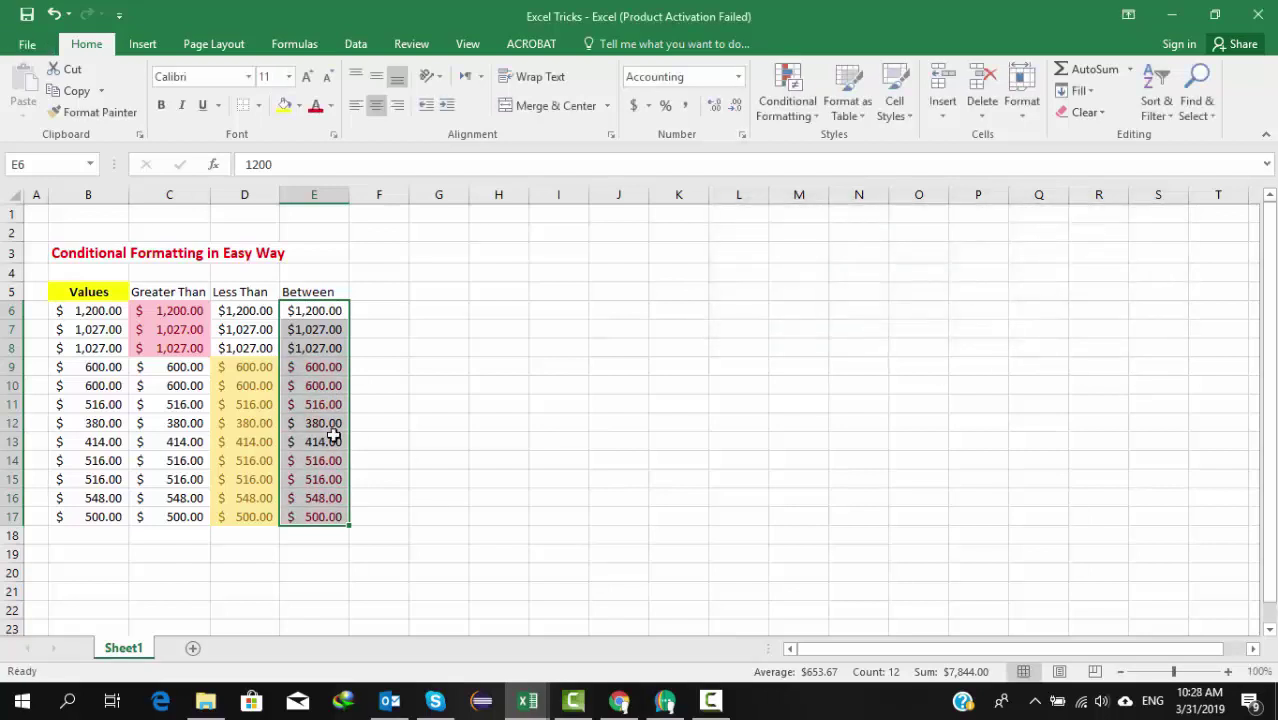
click(420, 386)
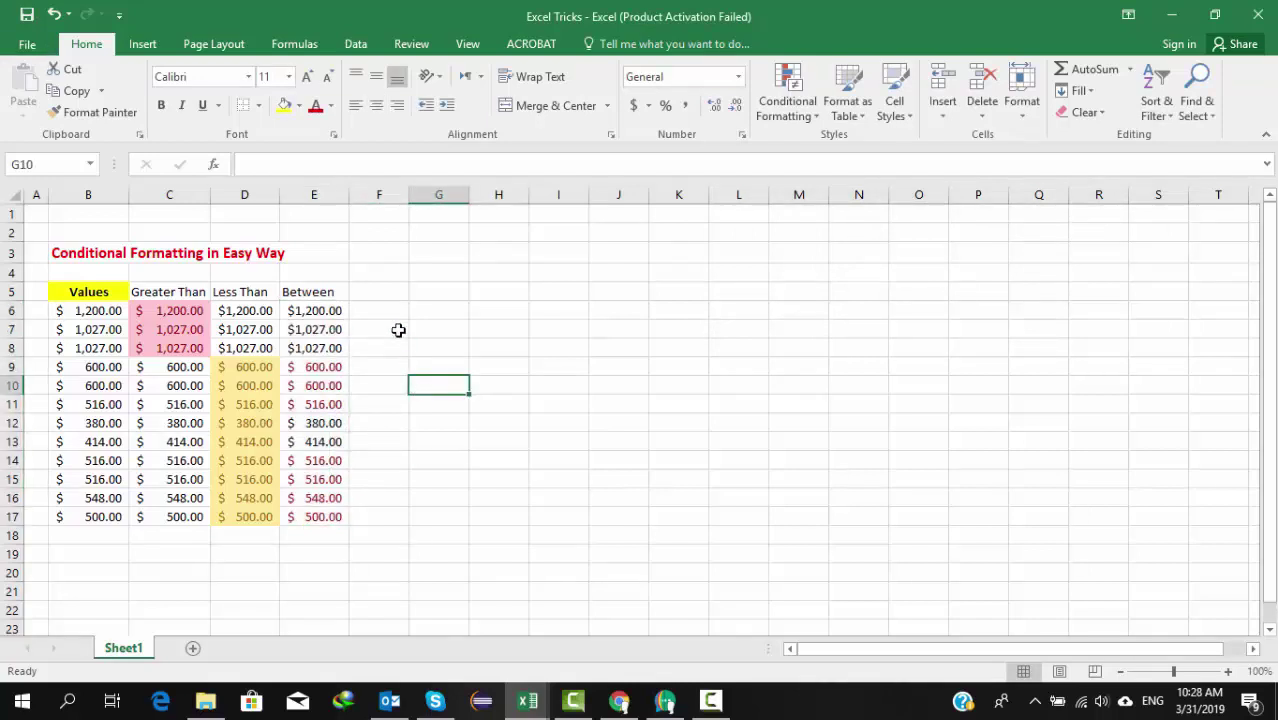
Enter the header "Equal To" in cell F5
click(385, 291)
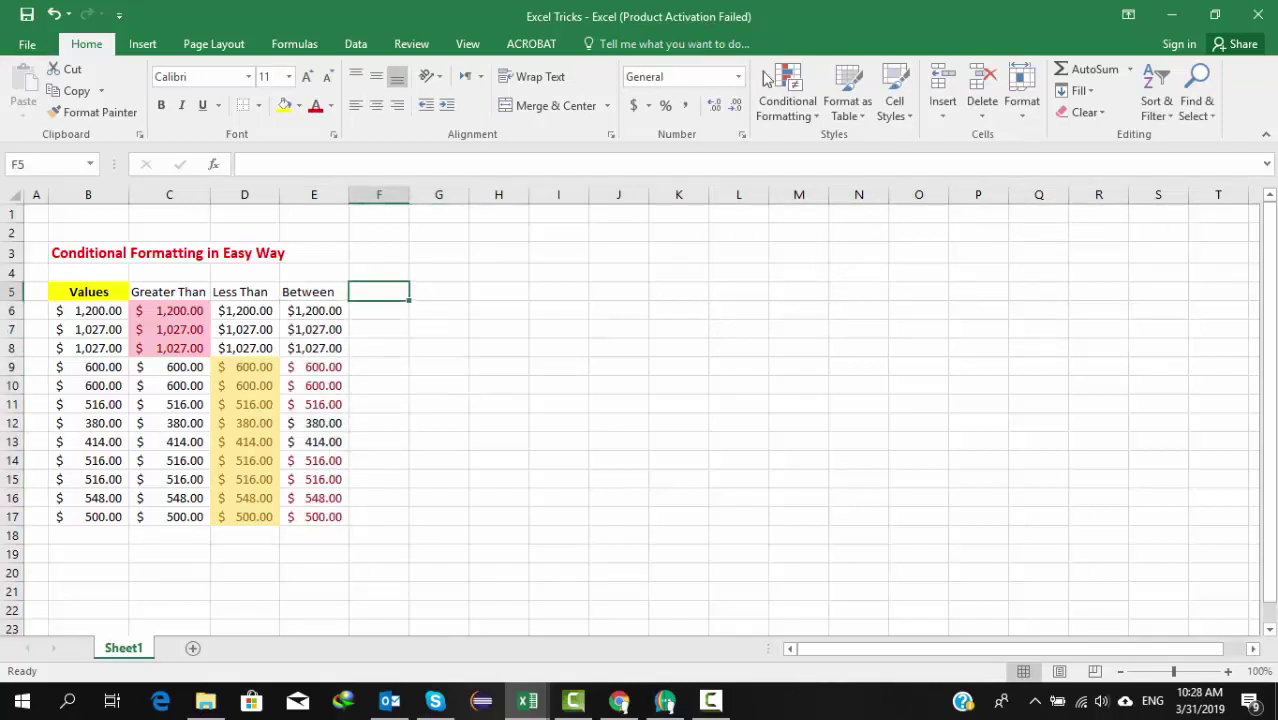
click(806, 100)
mouse_move(828, 150)
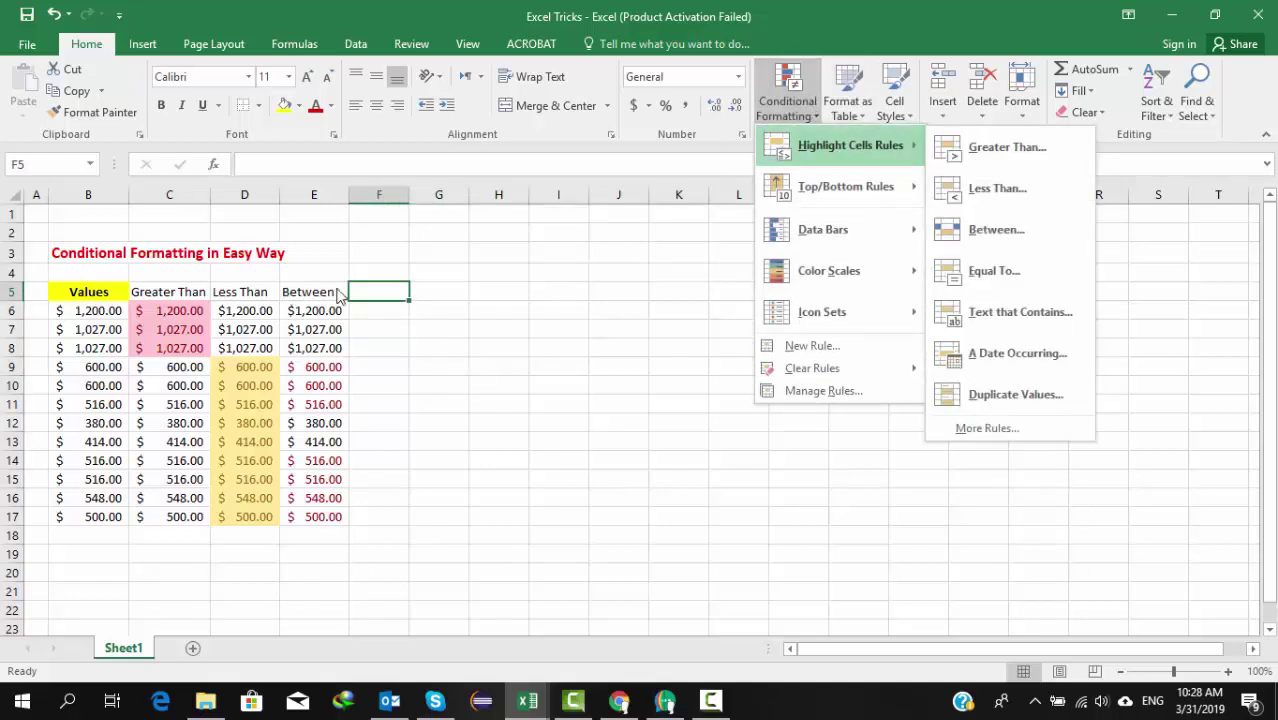
click(374, 298)
text(Equal To)
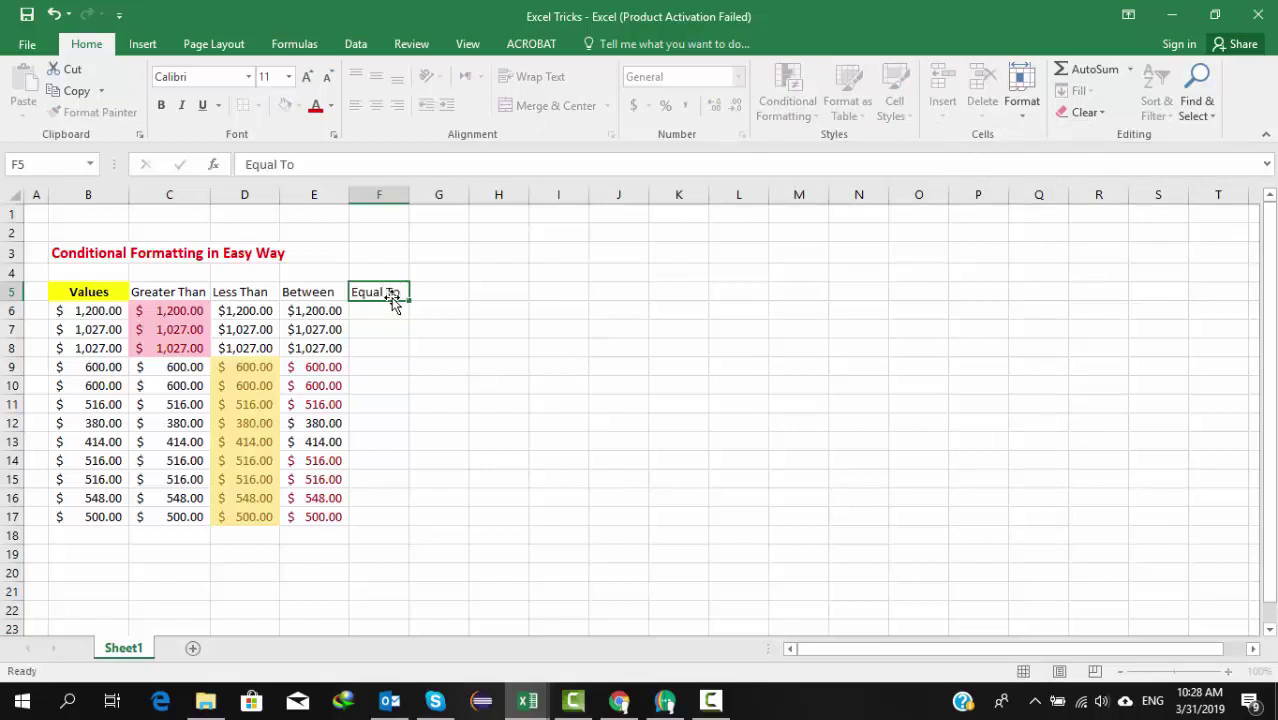
key(Return)
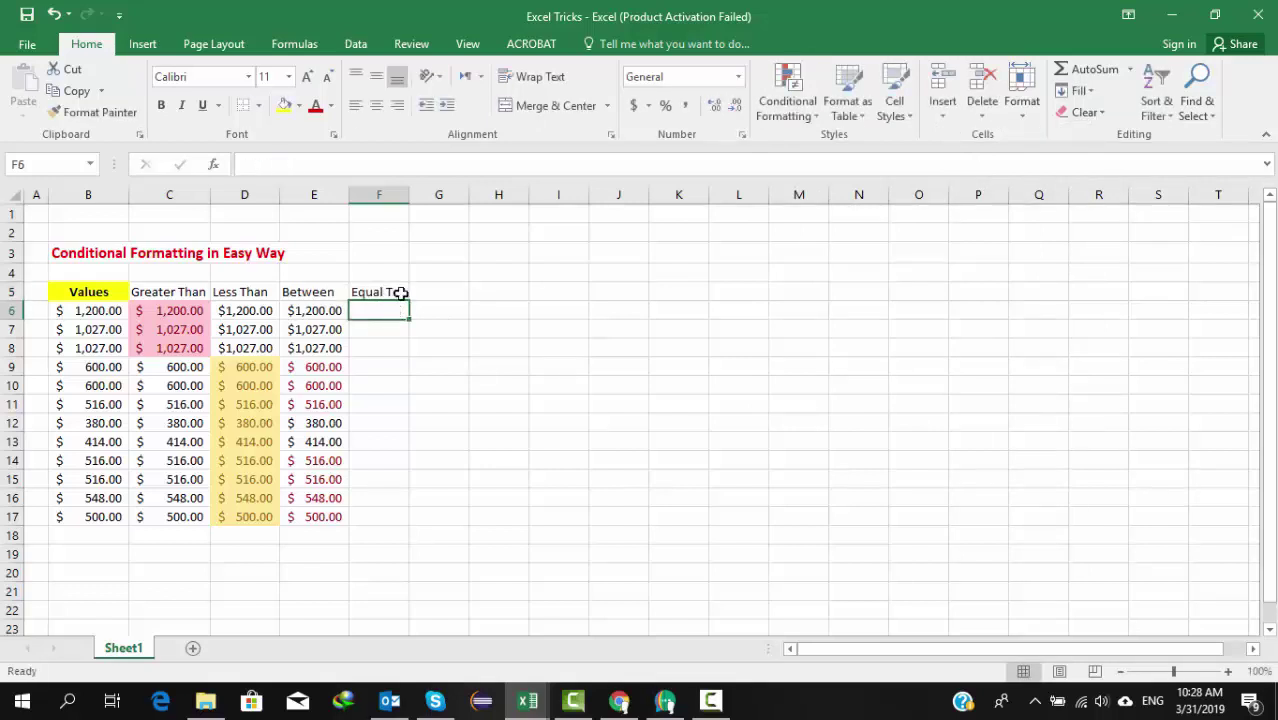
Copy the values in B6:B17 to the Equal To column from F6 and autofit column F
drag(105, 311, 120, 508)
key(ctrl+c)
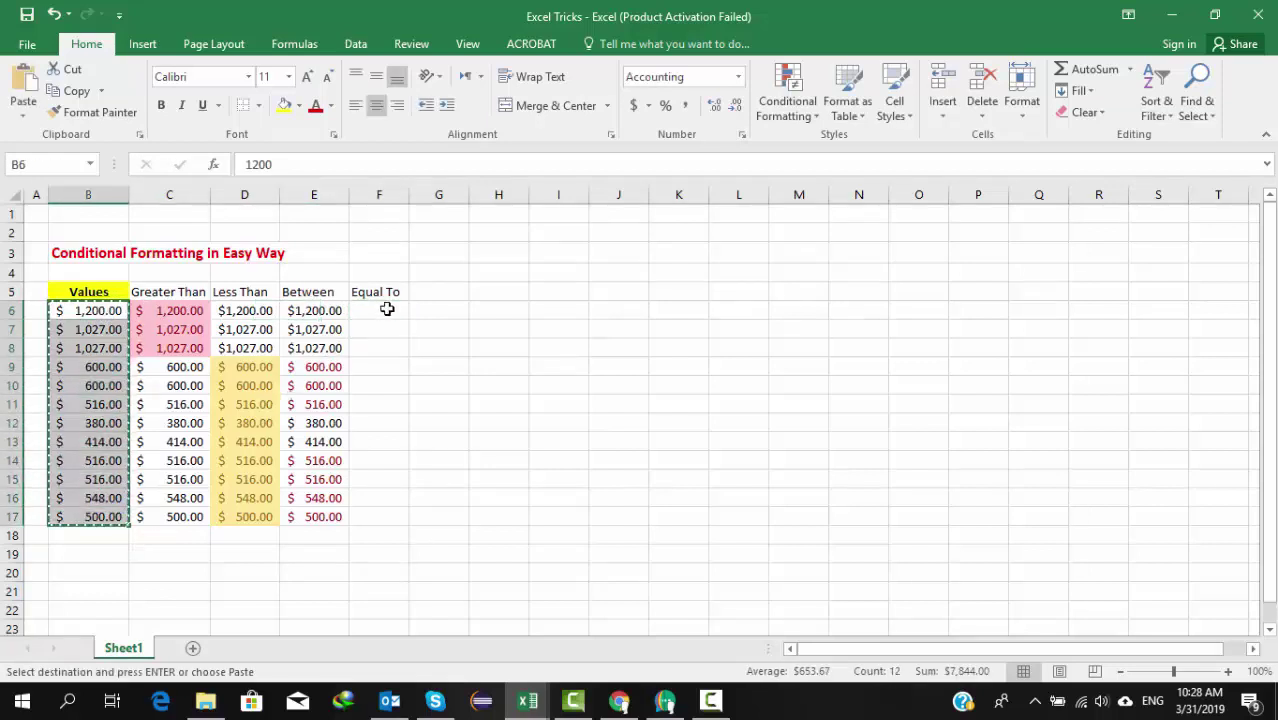
click(383, 309)
key(ctrl+v)
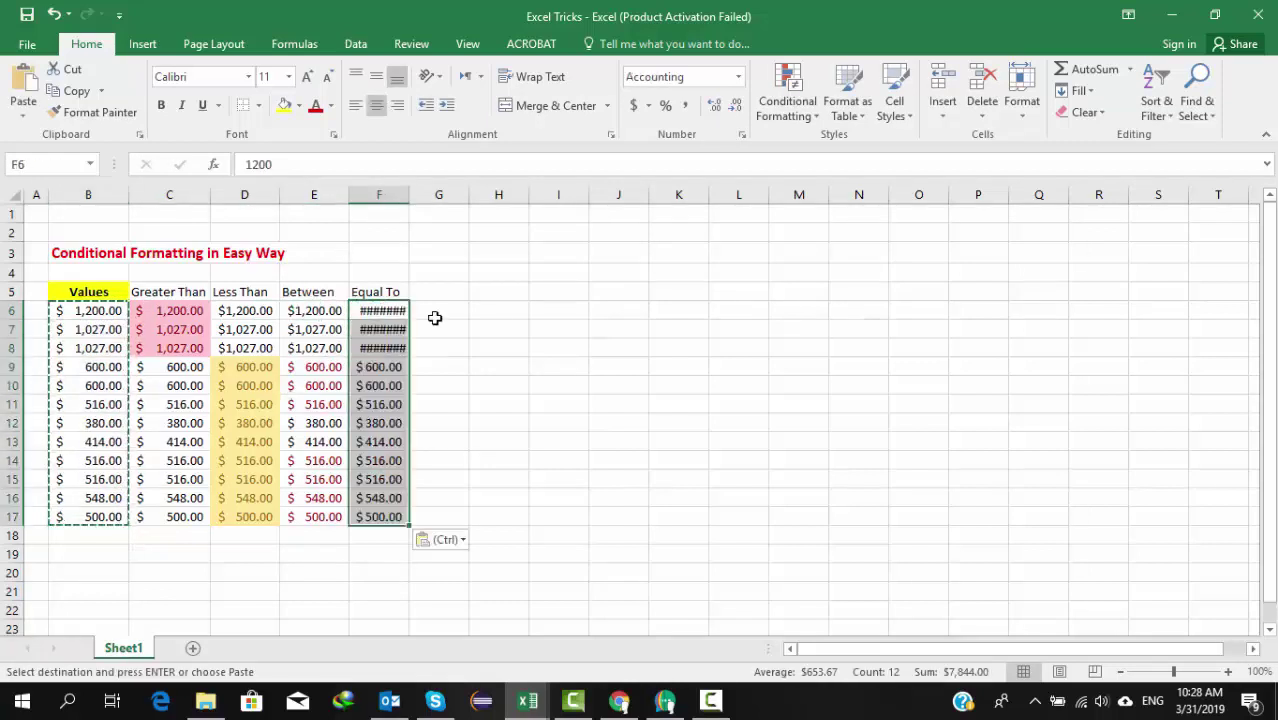
double_click(409, 194)
Apply an Equal To highlight rule to F6:F17 for the value 600, formatted with Red Border
click(787, 100)
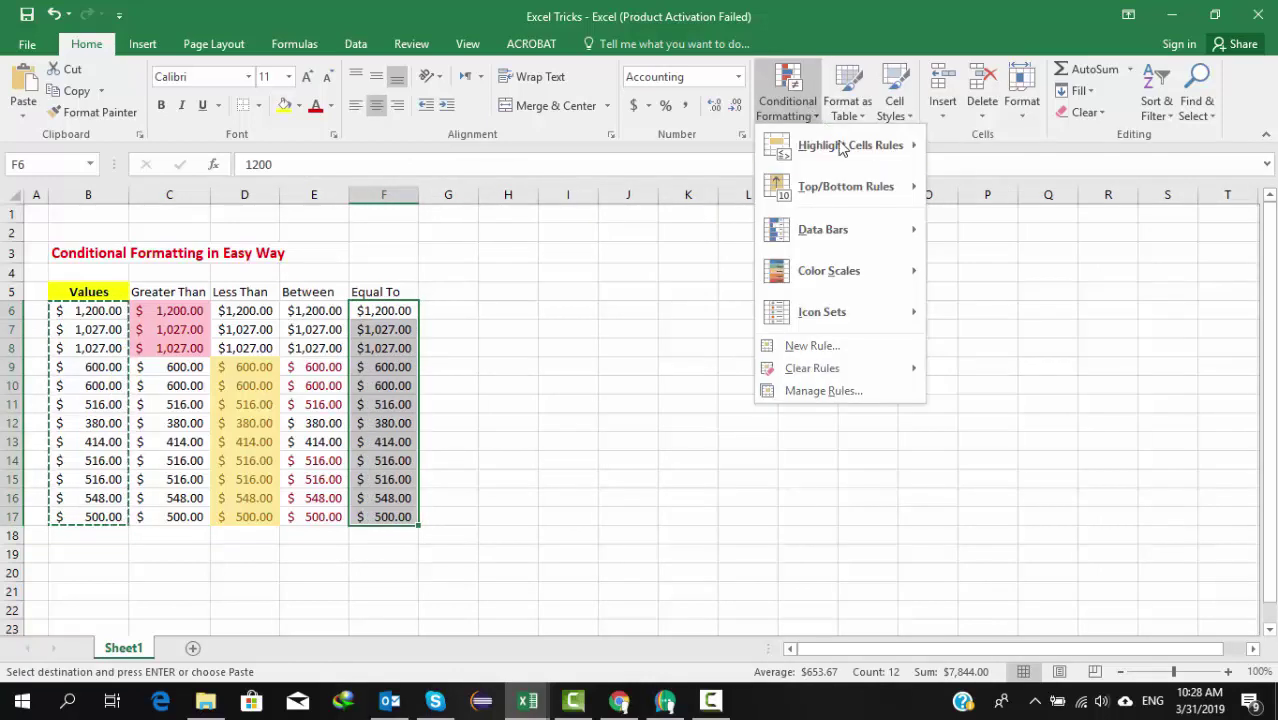
mouse_move(839, 145)
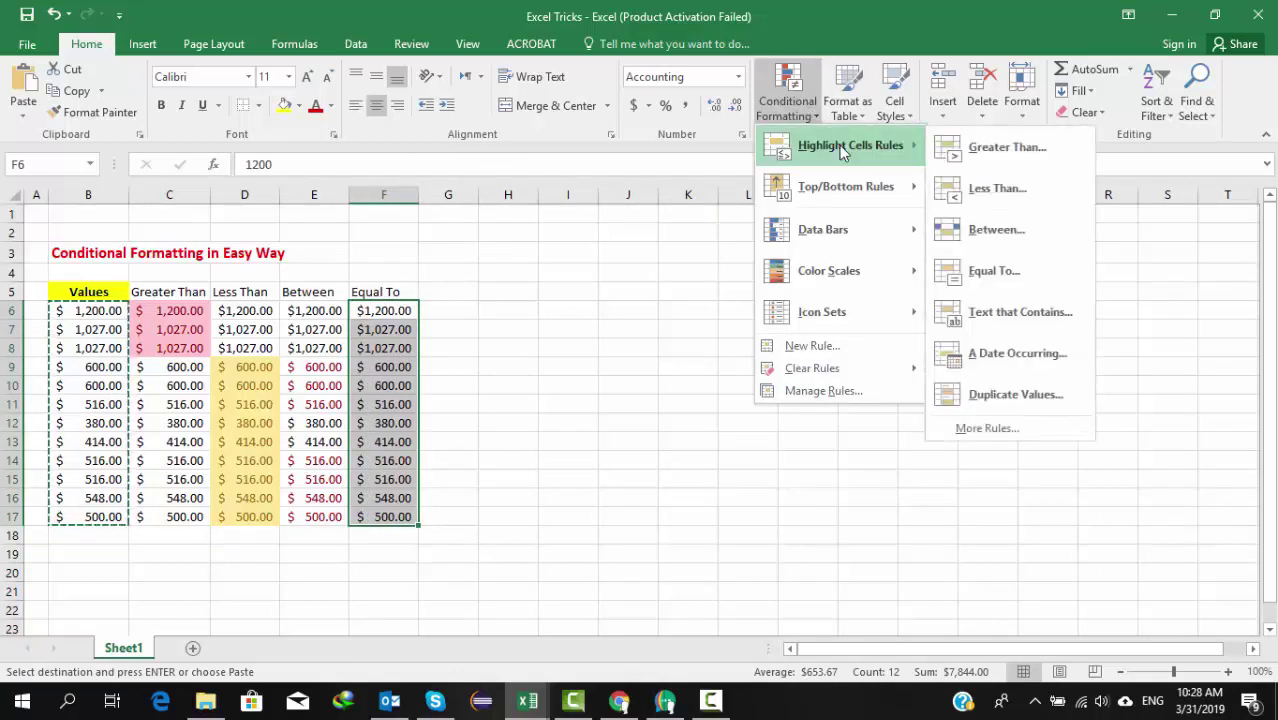
click(985, 271)
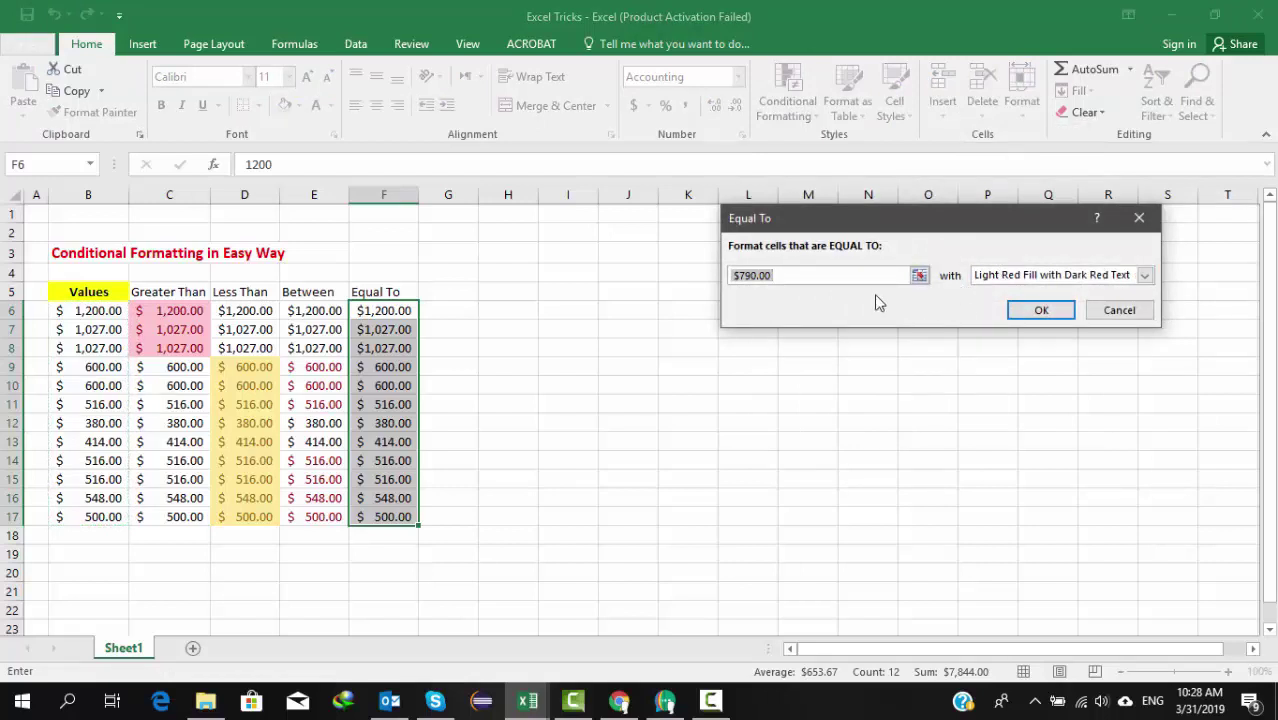
text(600)
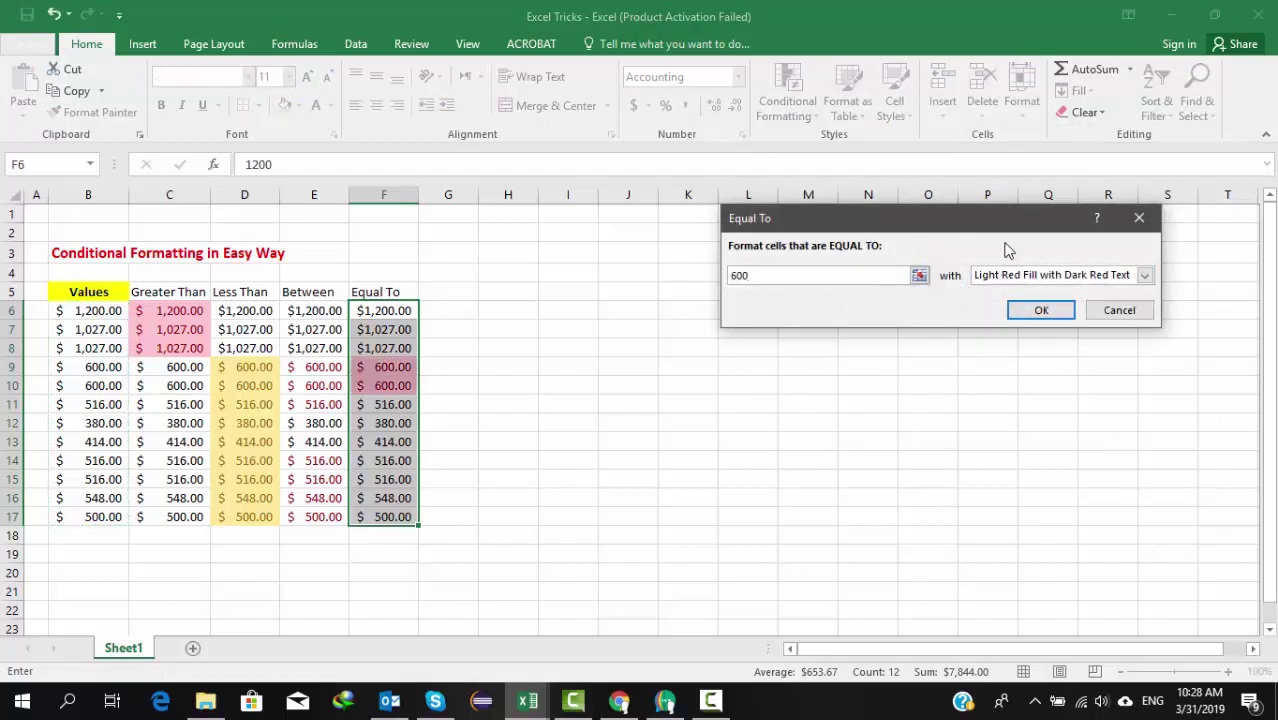
click(1144, 275)
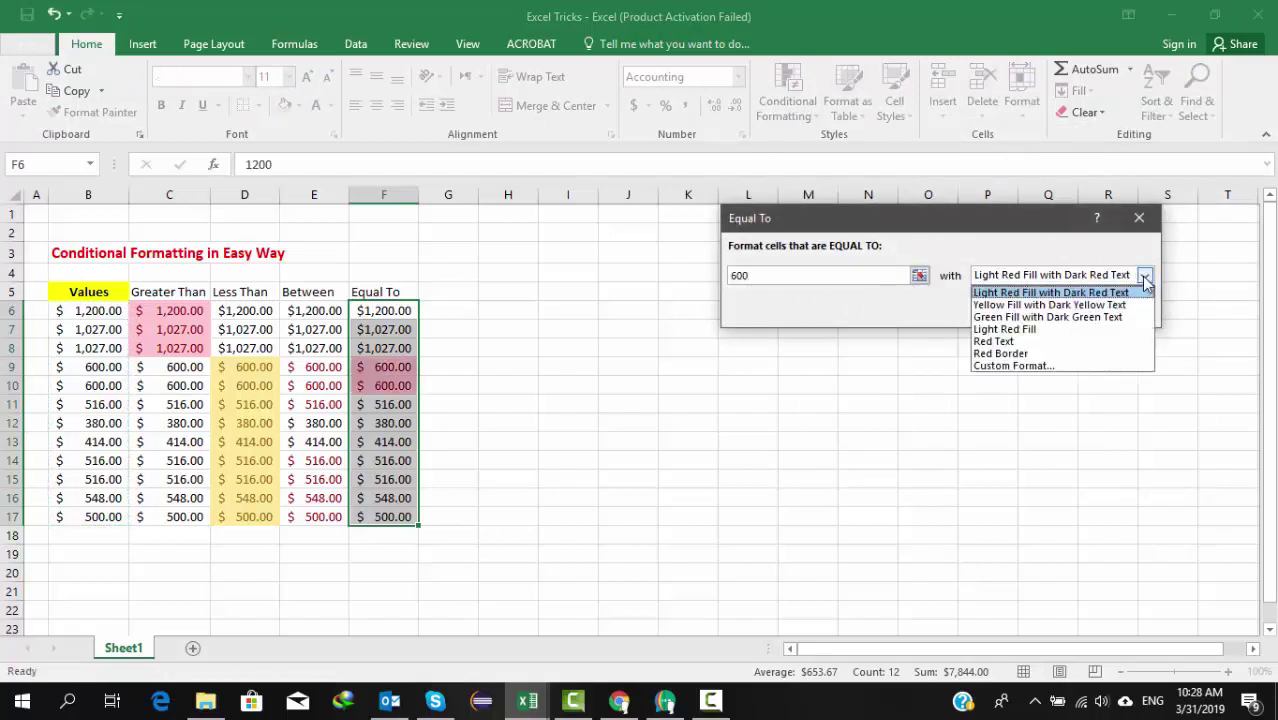
click(1057, 354)
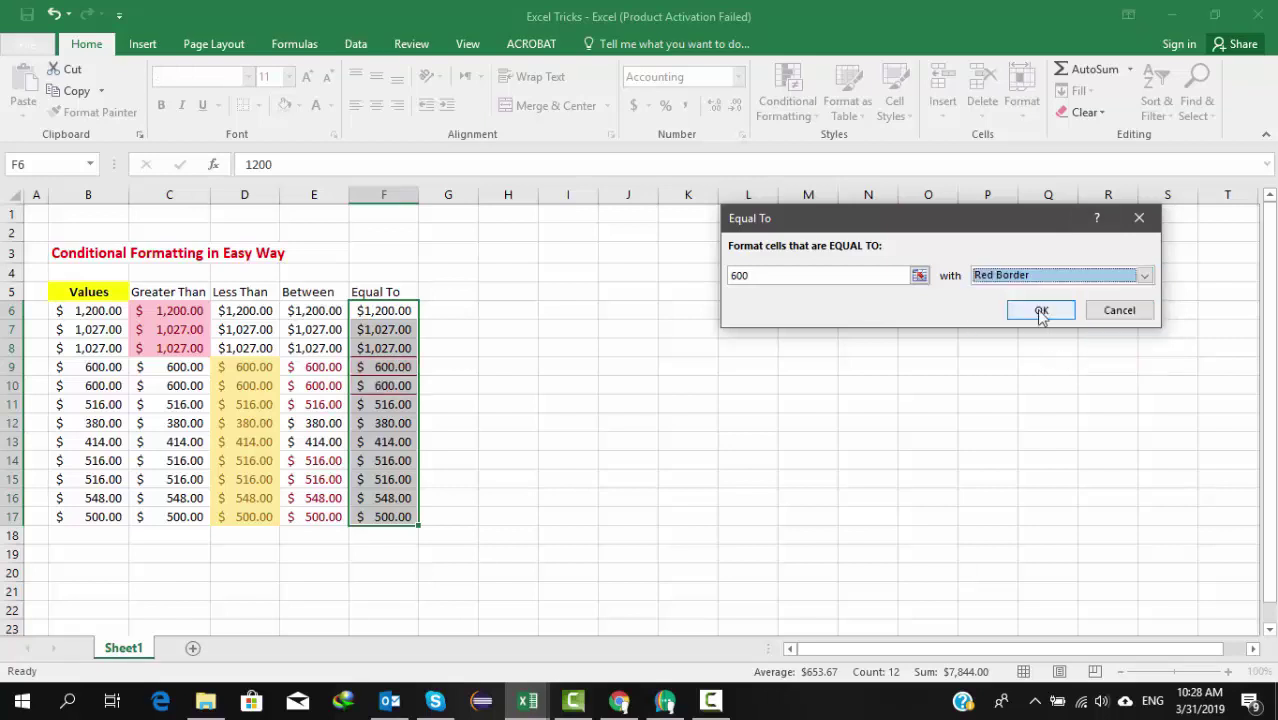
click(1040, 312)
click(595, 392)
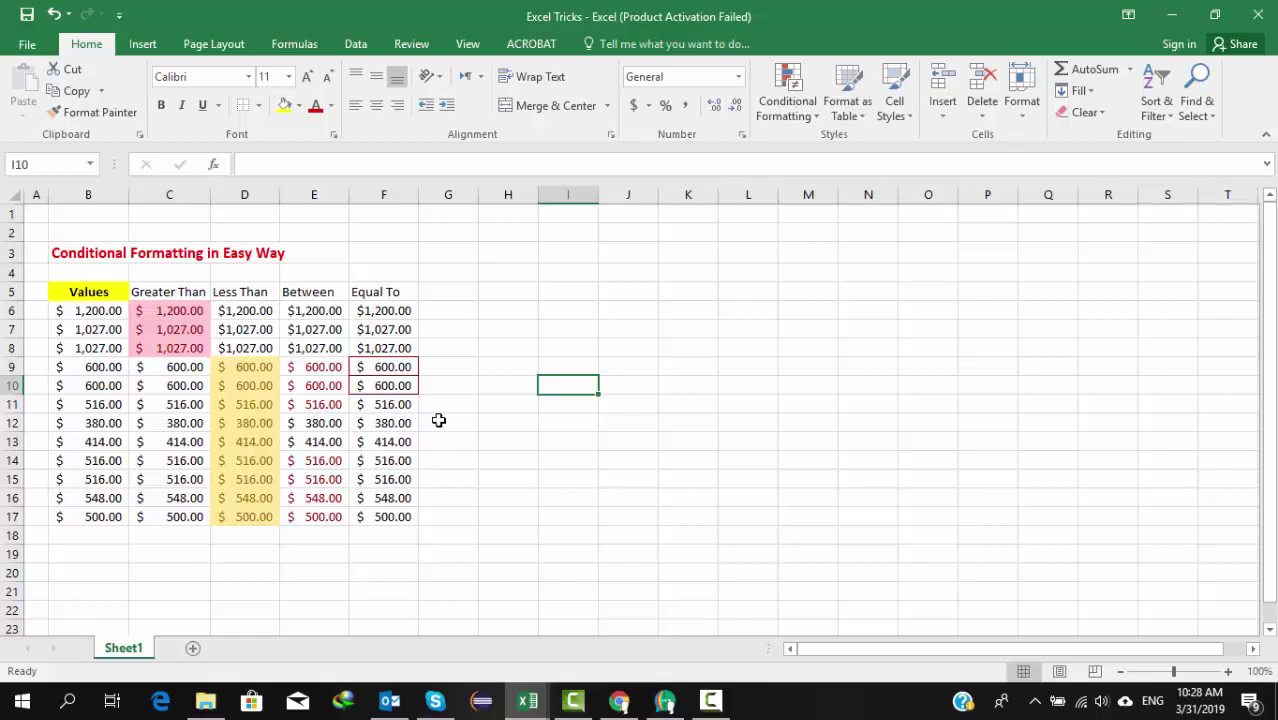
Enter the header "Duplicate Values" in cell G5 and autofit column G
click(789, 106)
mouse_move(873, 158)
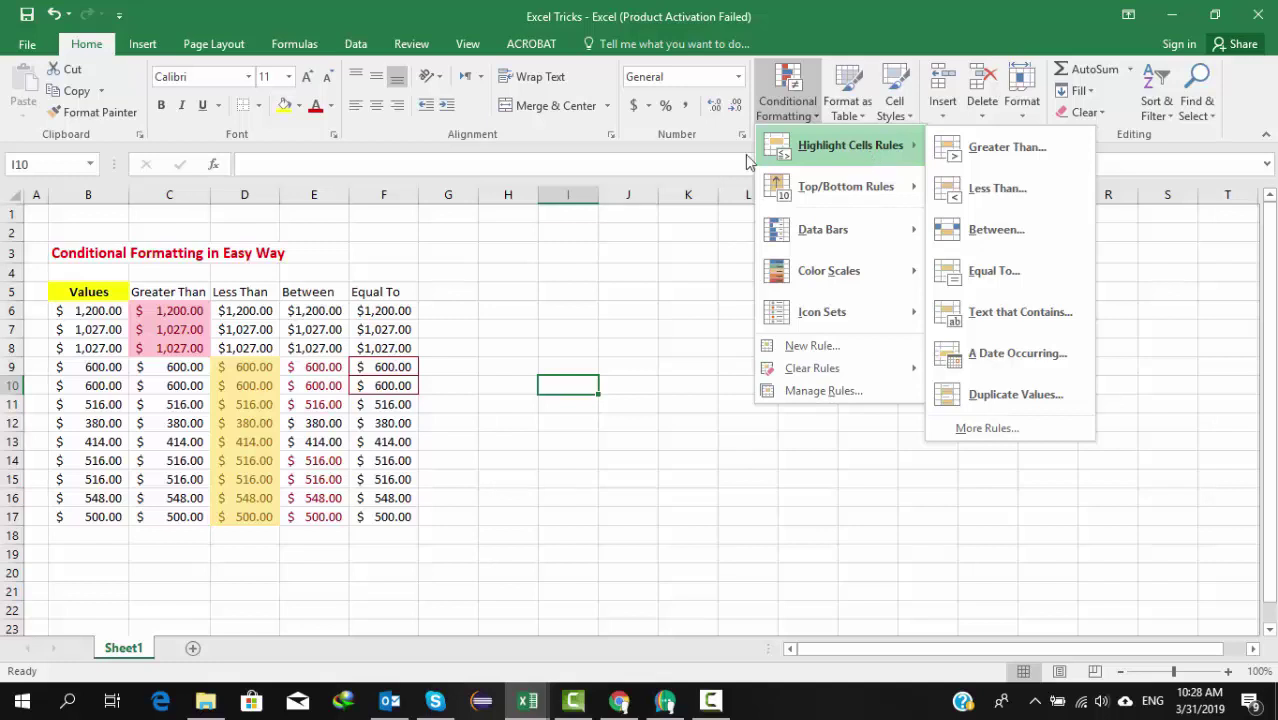
click(452, 287)
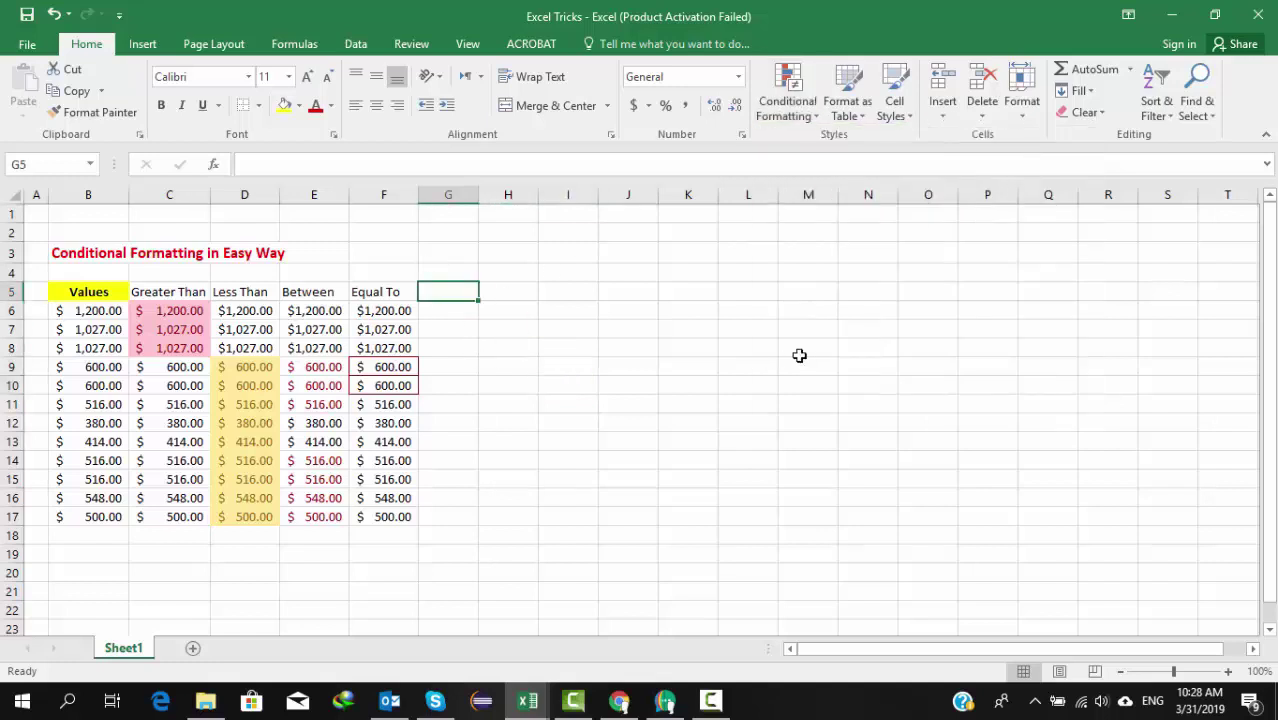
text(Duplicate Va)
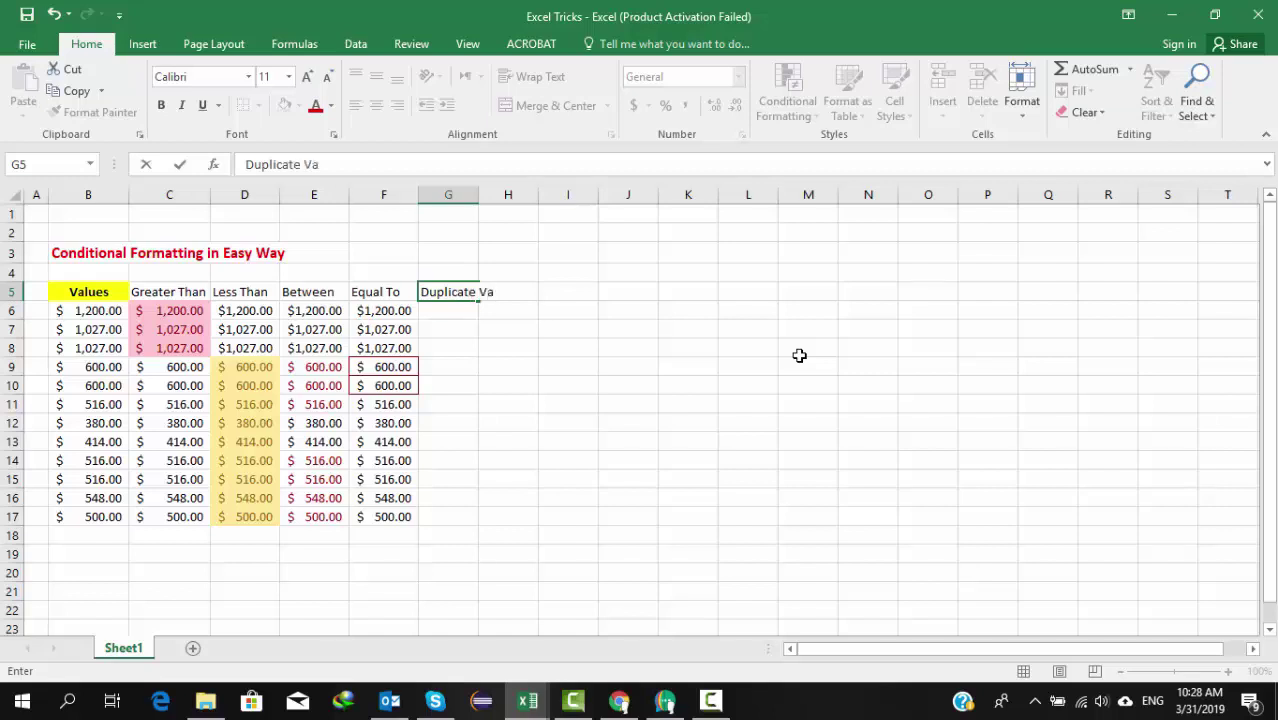
text(lues)
key(Return)
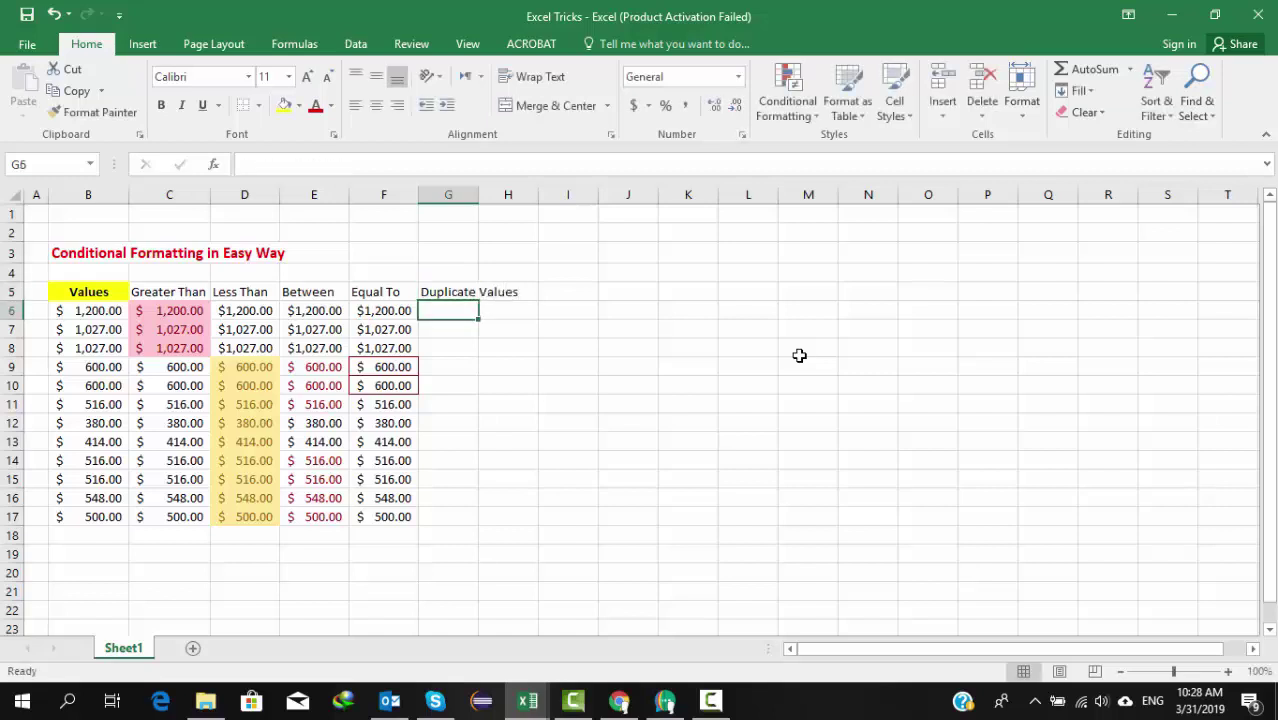
double_click(480, 199)
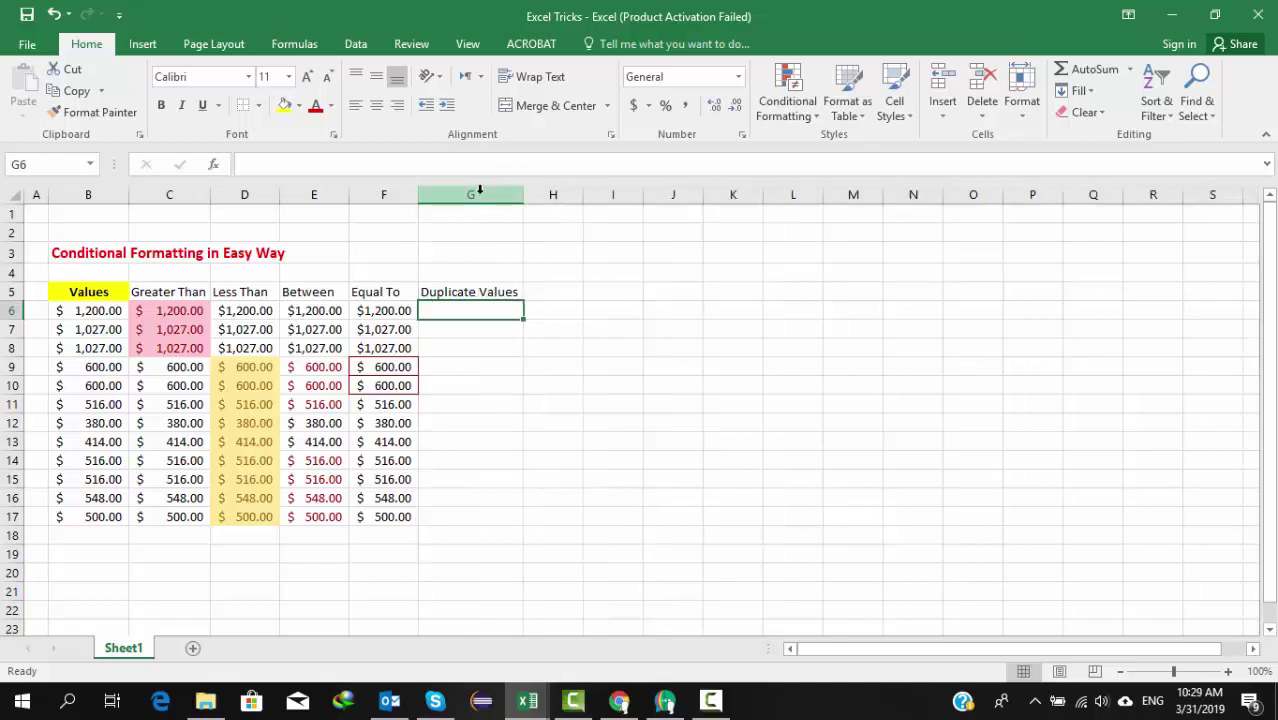
Copy the values in B6:B17 to the Duplicate Values column from G6
drag(92, 313, 110, 513)
key(ctrl+c)
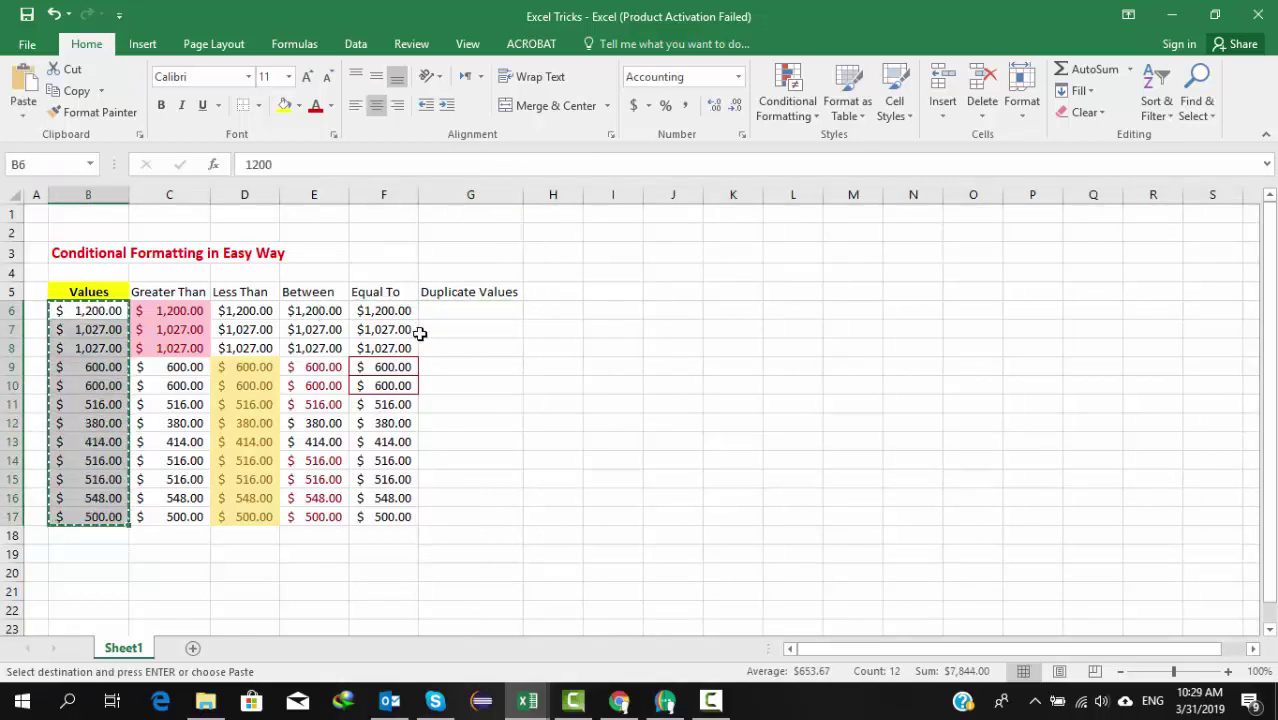
click(457, 313)
key(ctrl+v)
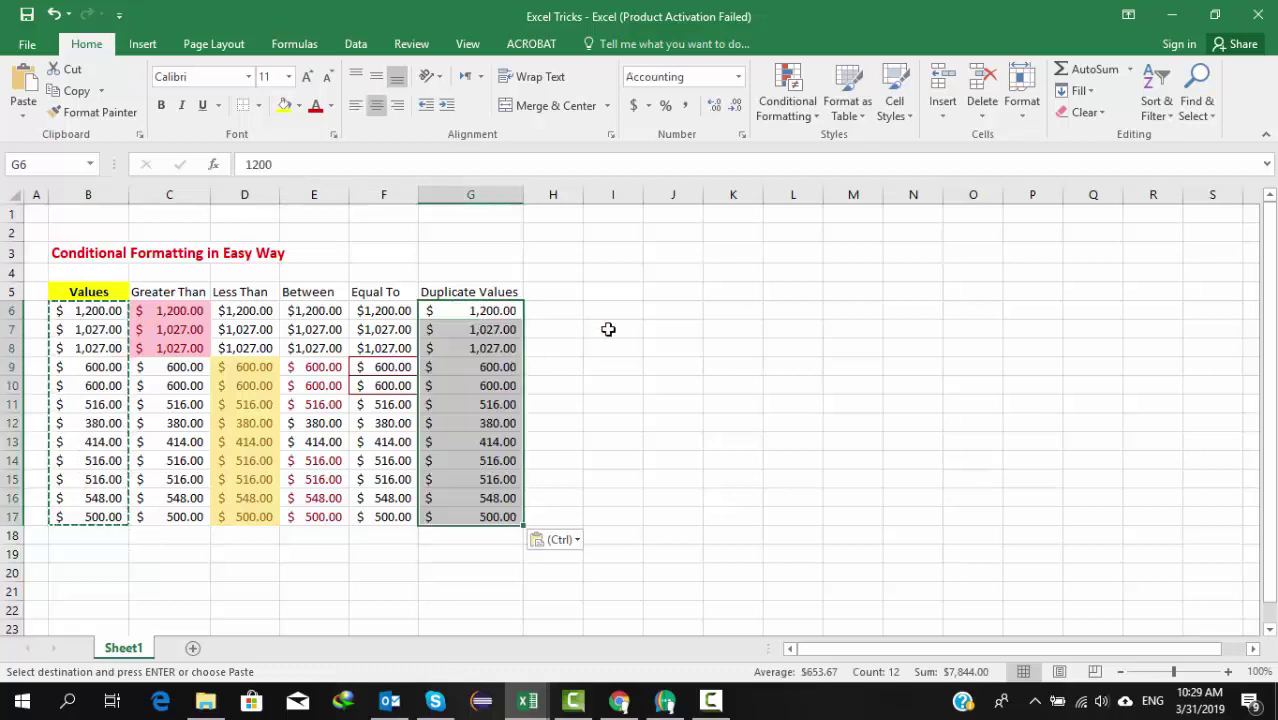
Apply a Duplicate Values highlight rule to G6:G17 using a custom format with bold, red font, and clear the copy marquee
click(788, 100)
mouse_move(890, 145)
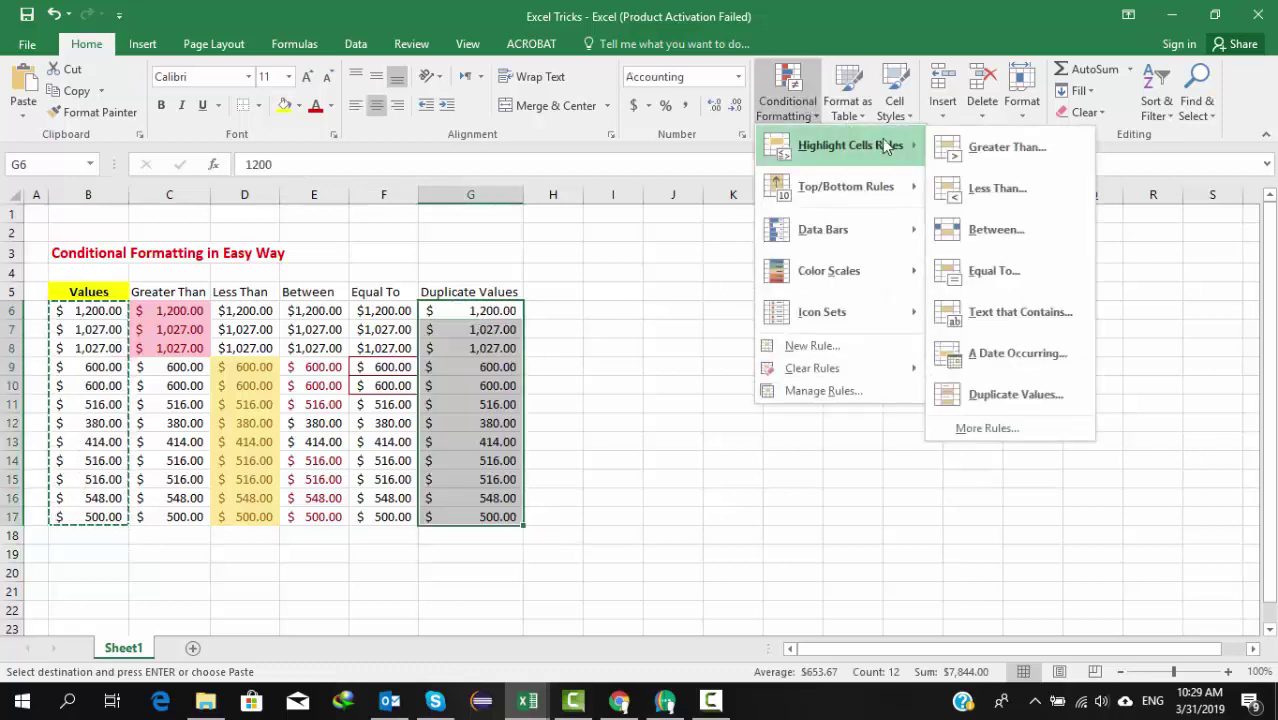
click(1000, 396)
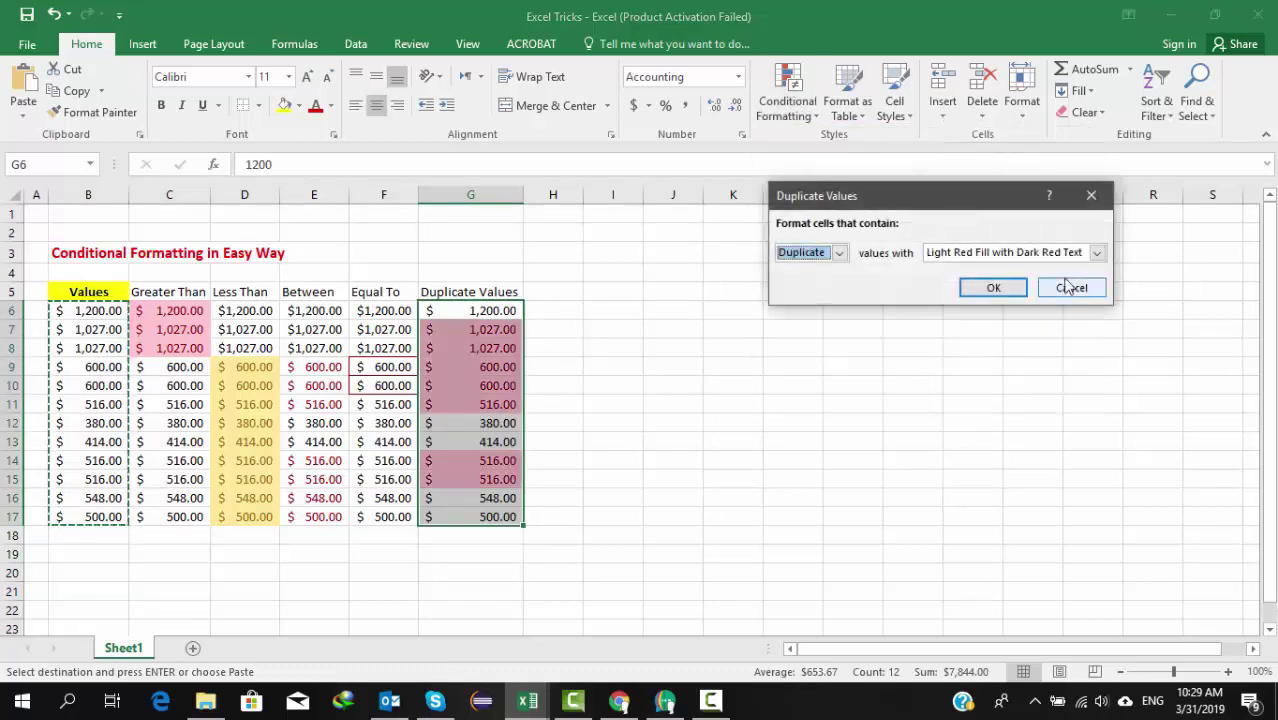
click(1097, 254)
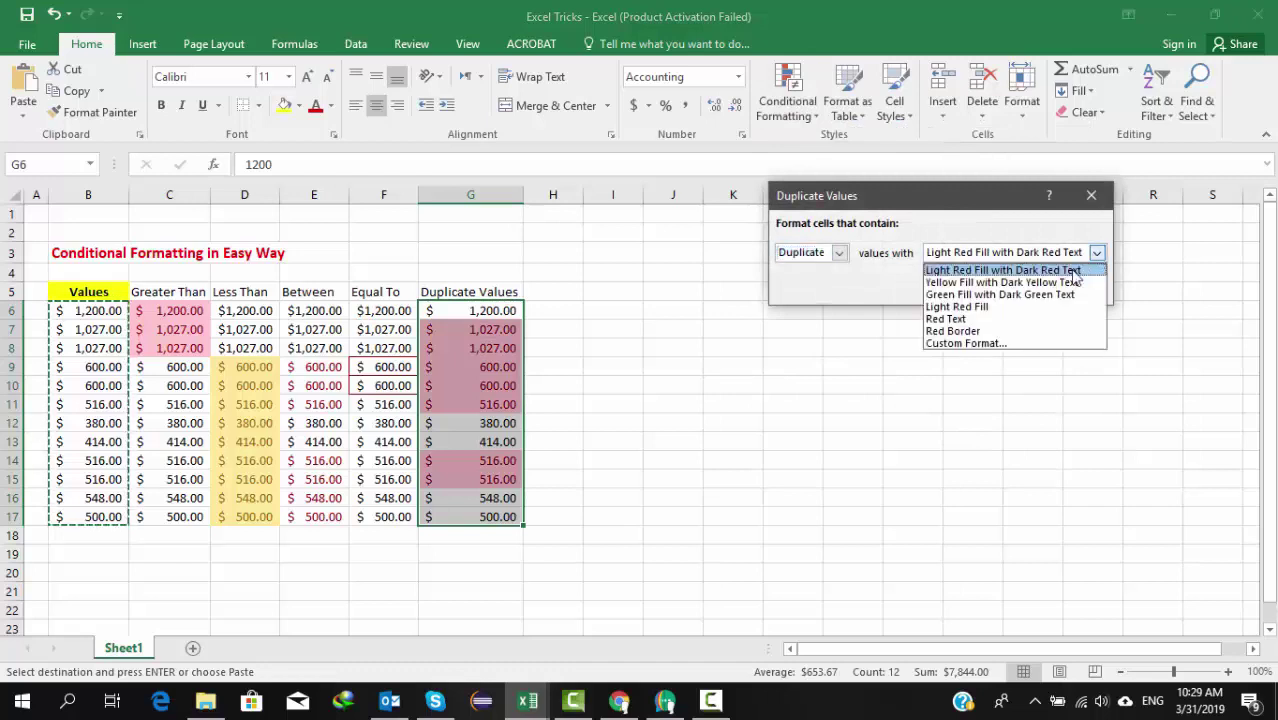
click(1003, 344)
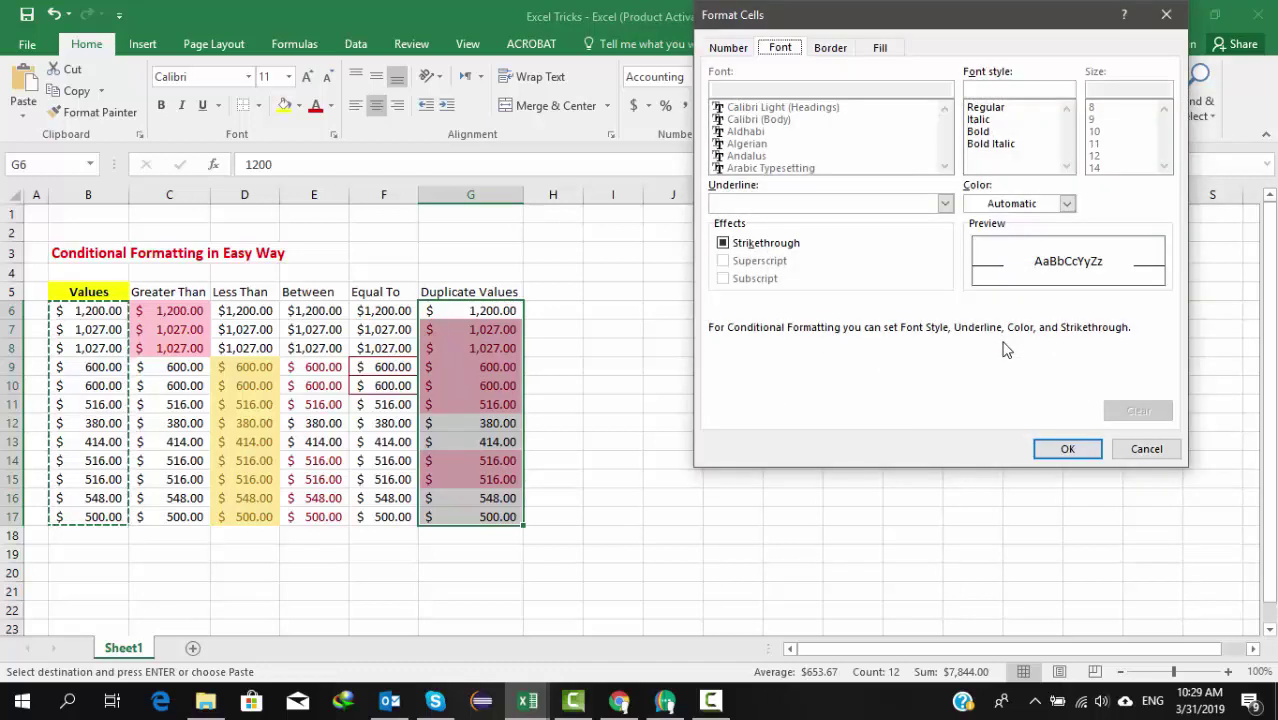
click(979, 132)
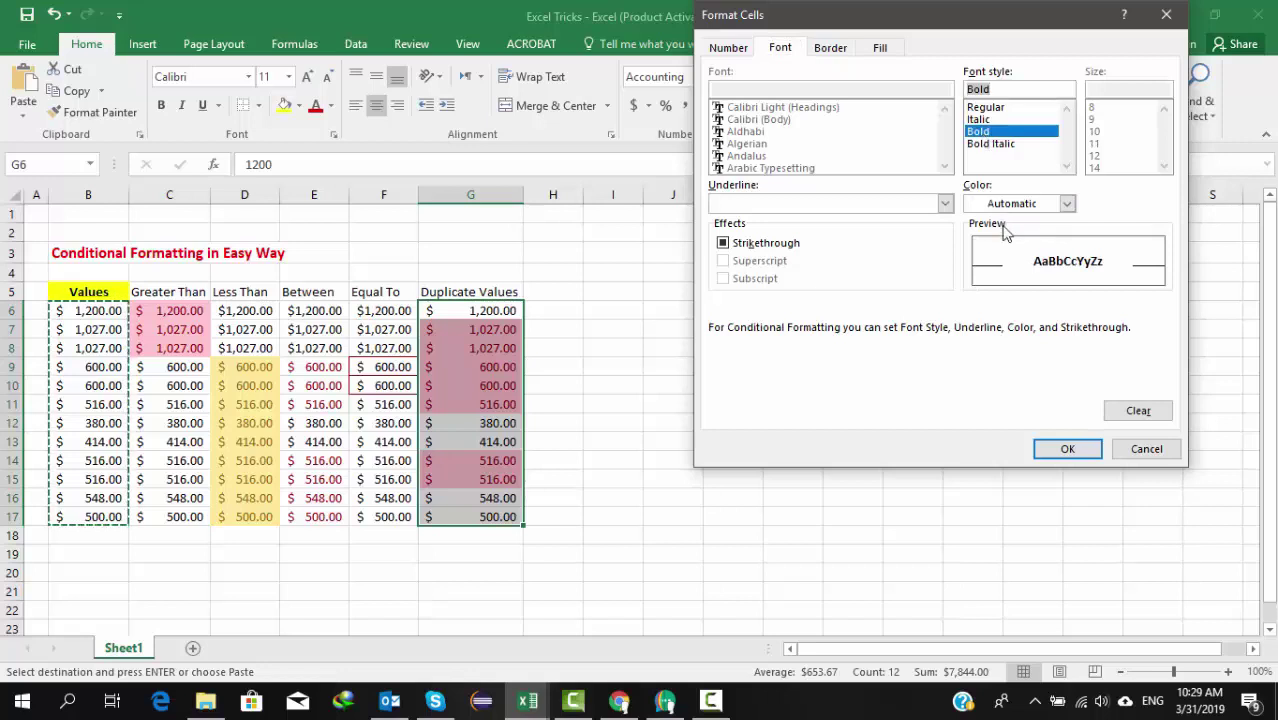
click(1067, 204)
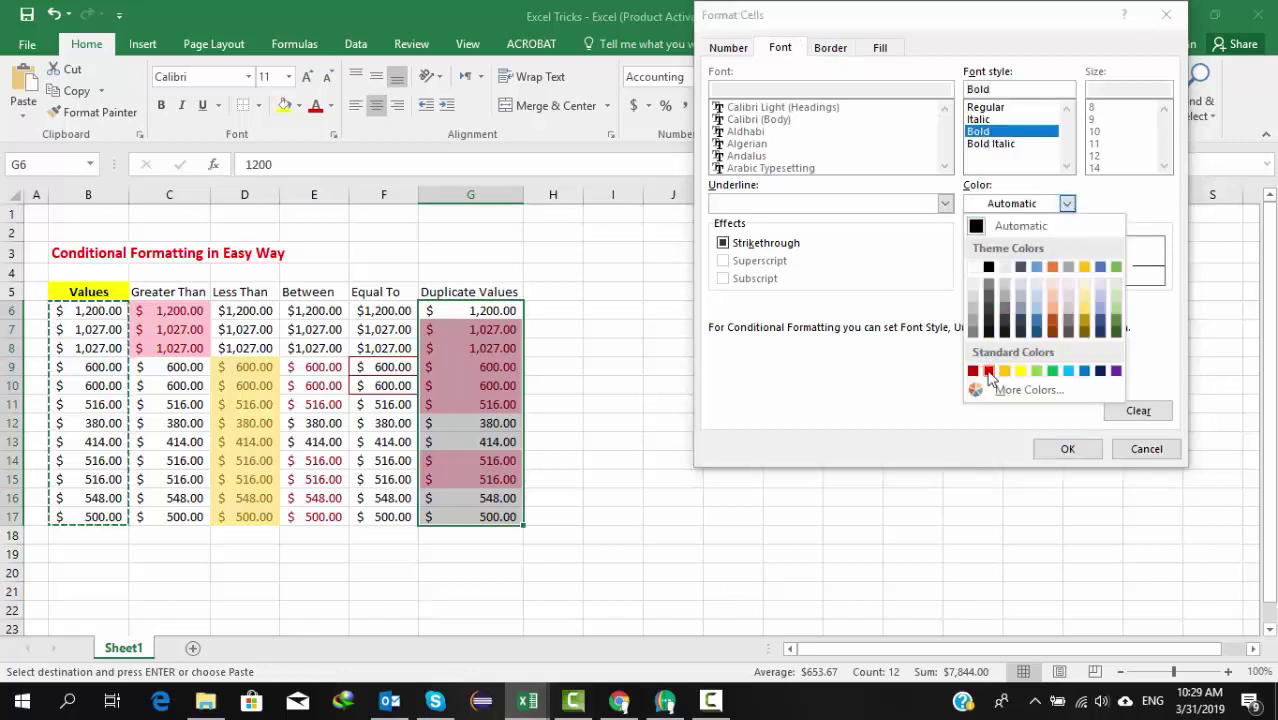
click(988, 371)
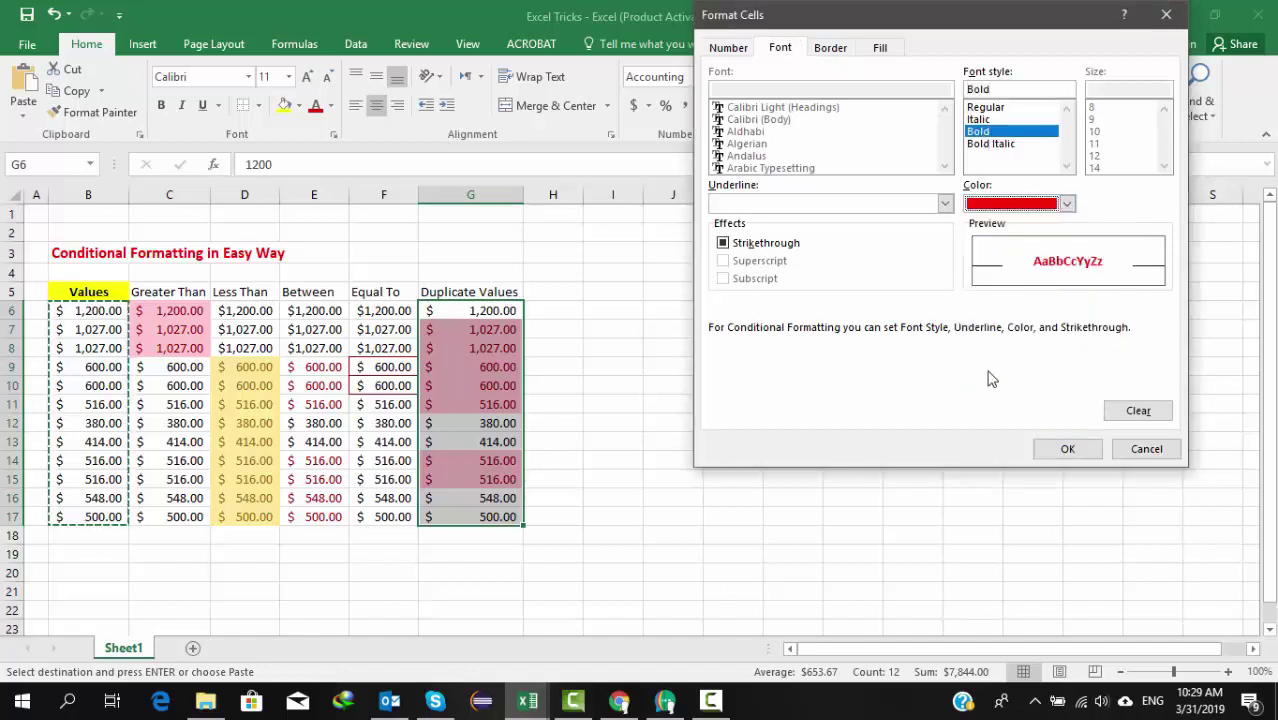
click(1064, 450)
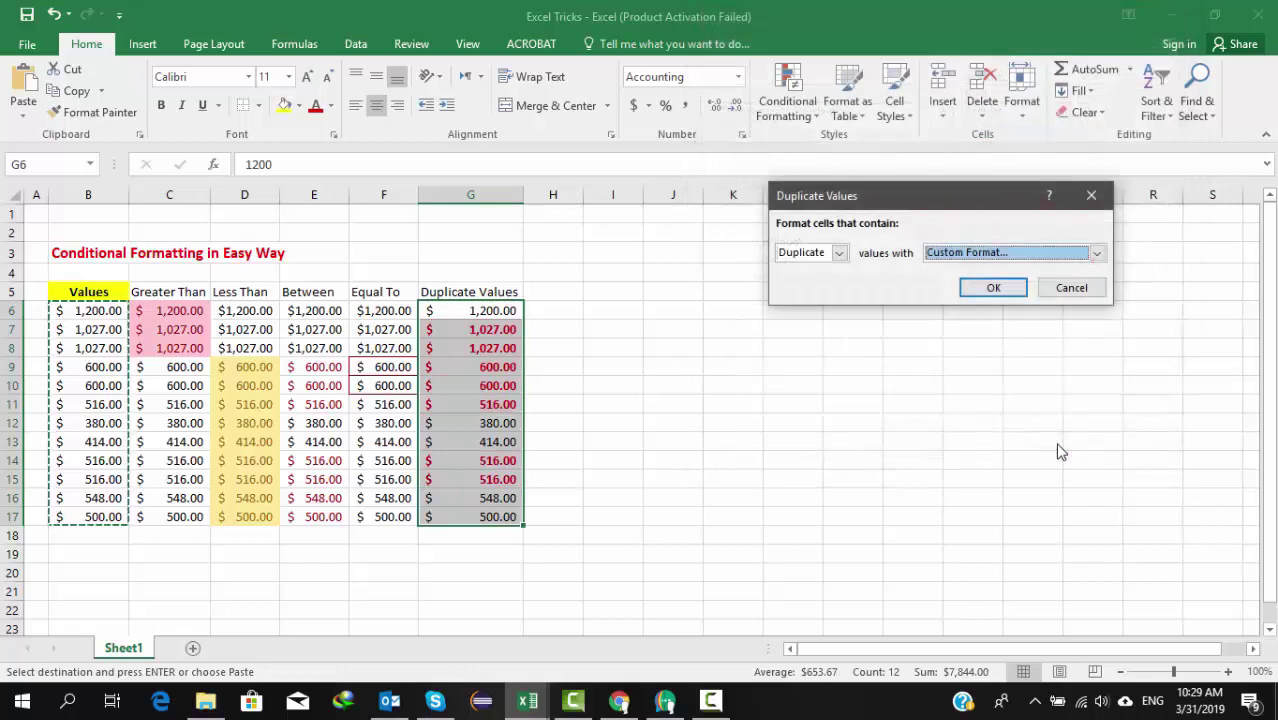
click(990, 288)
click(620, 495)
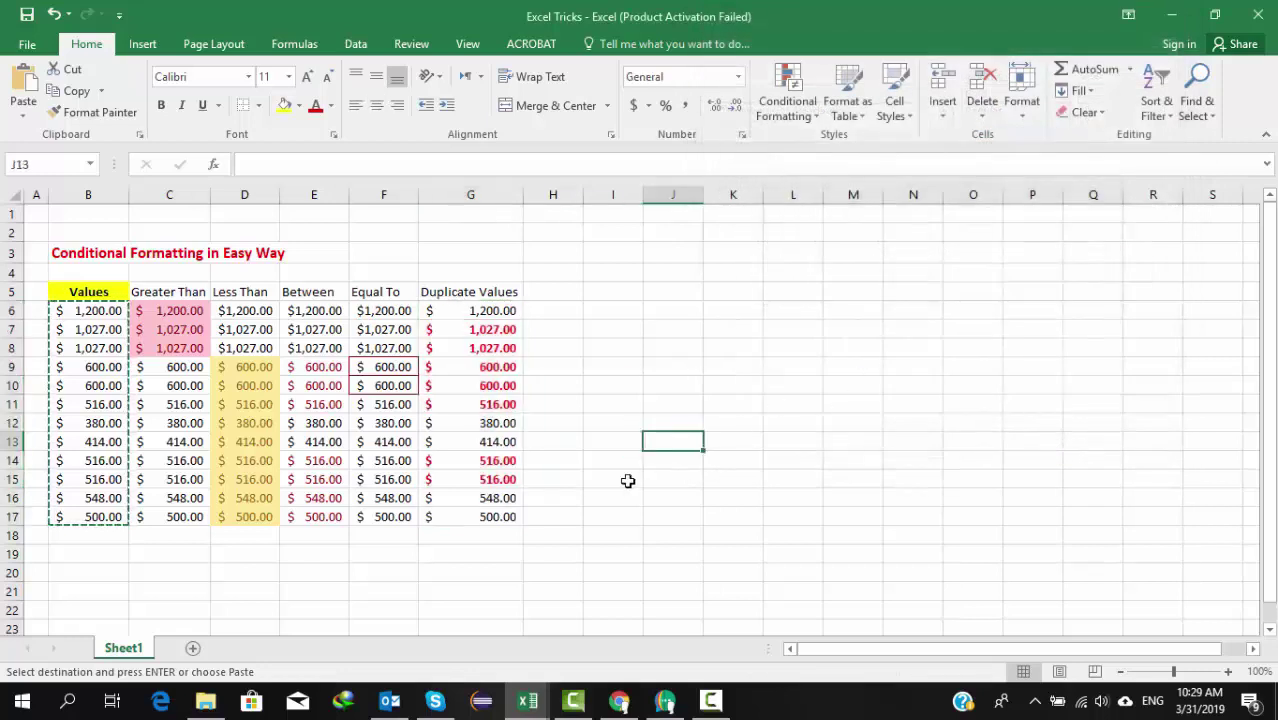
click(609, 349)
key(Escape)
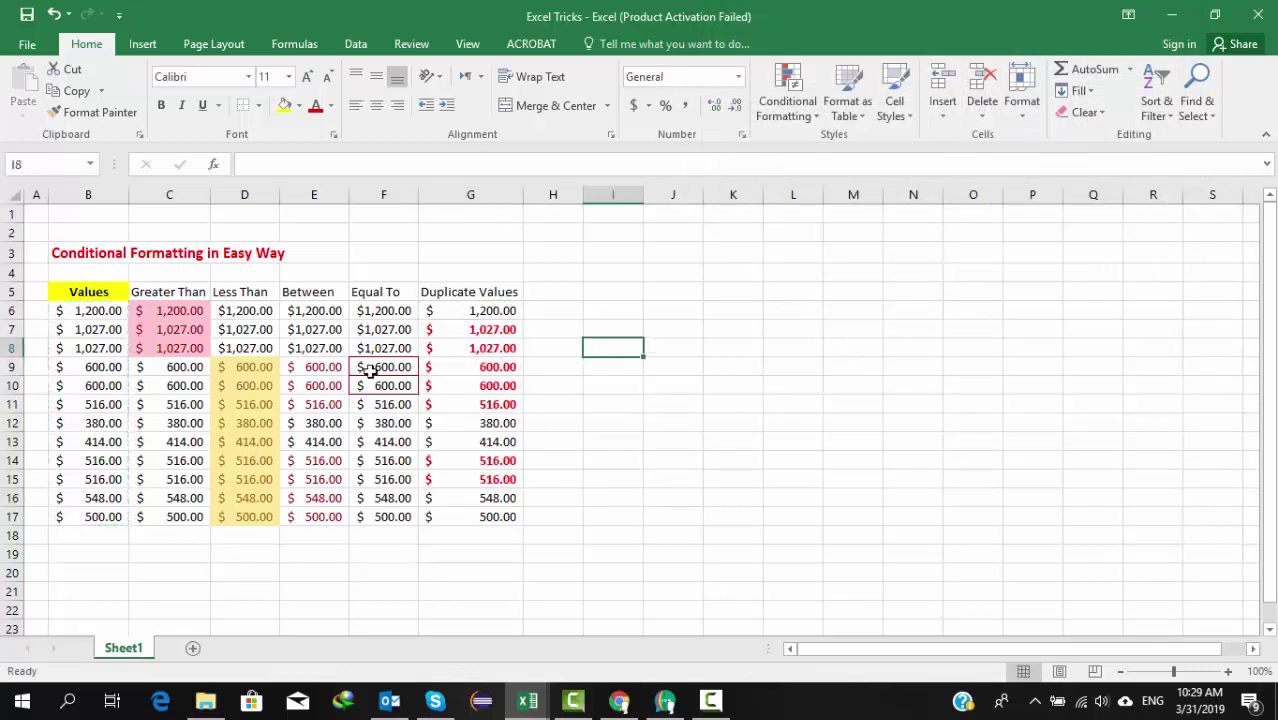
Add all borders to the table range B5:G17
drag(90, 292, 471, 516)
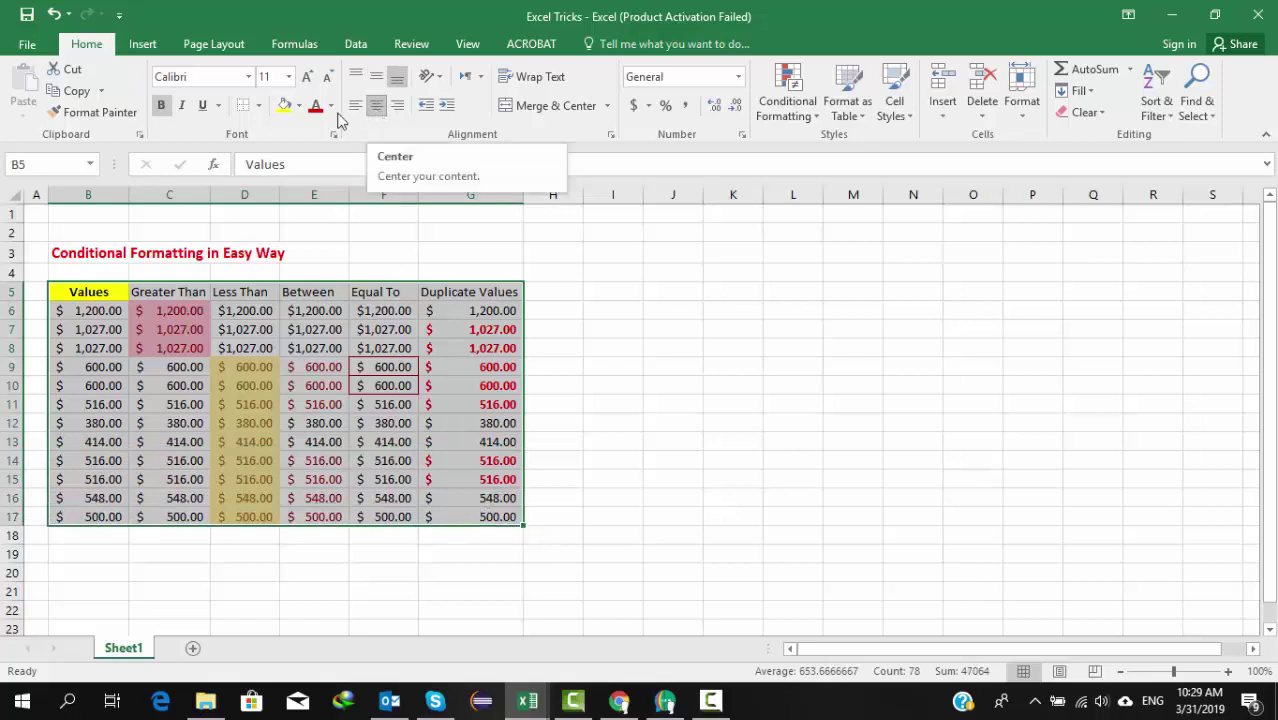
click(258, 105)
click(282, 268)
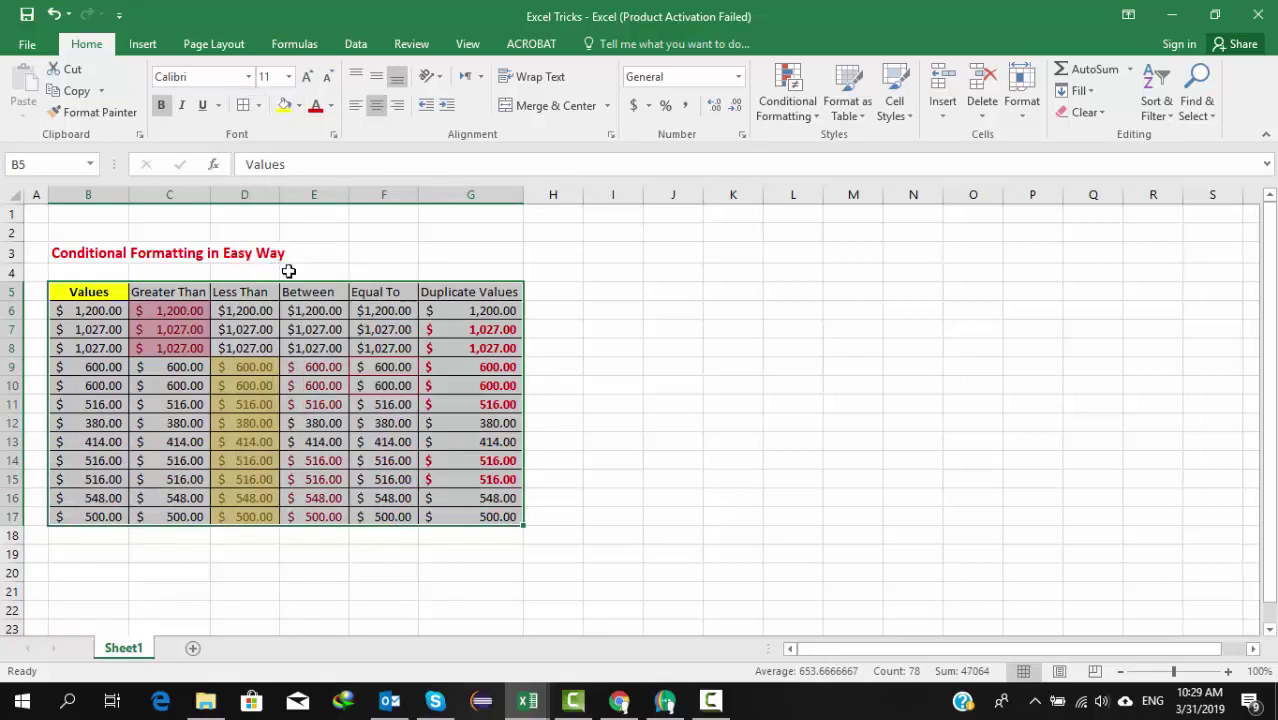
click(586, 330)
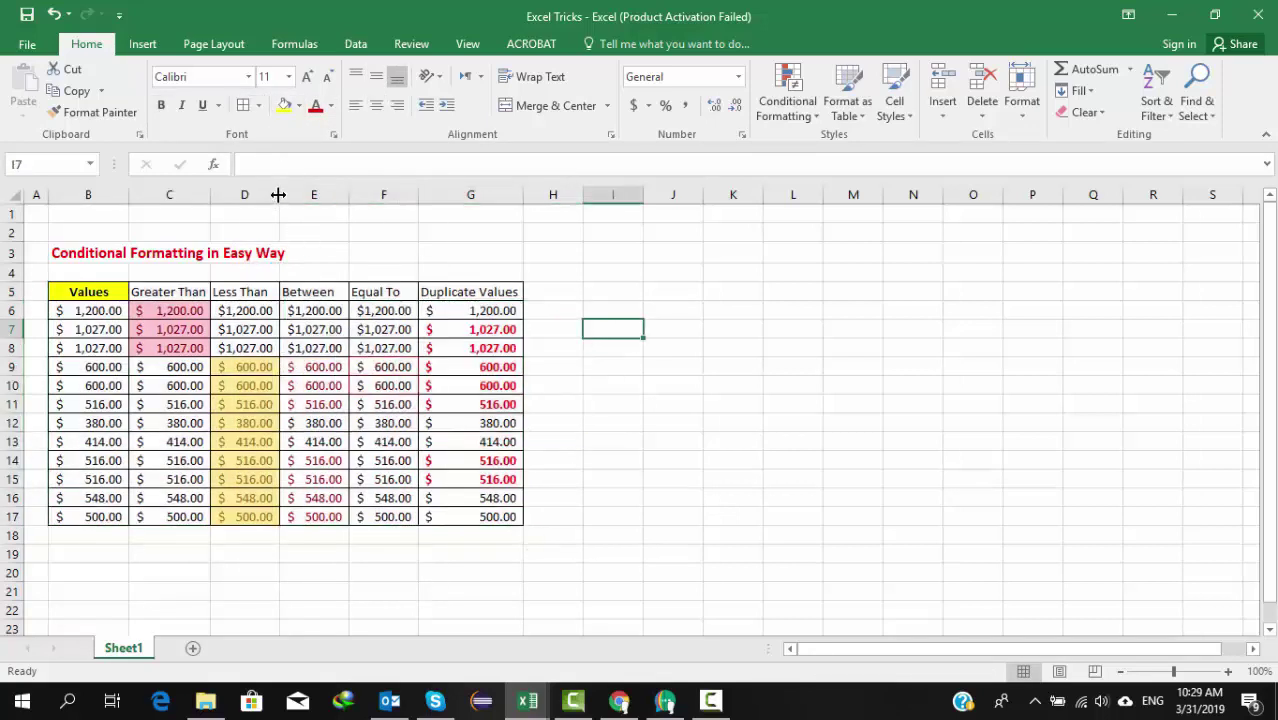
Center the contents of columns C through G and autofit their widths
drag(452, 192, 180, 197)
drag(220, 193, 221, 193)
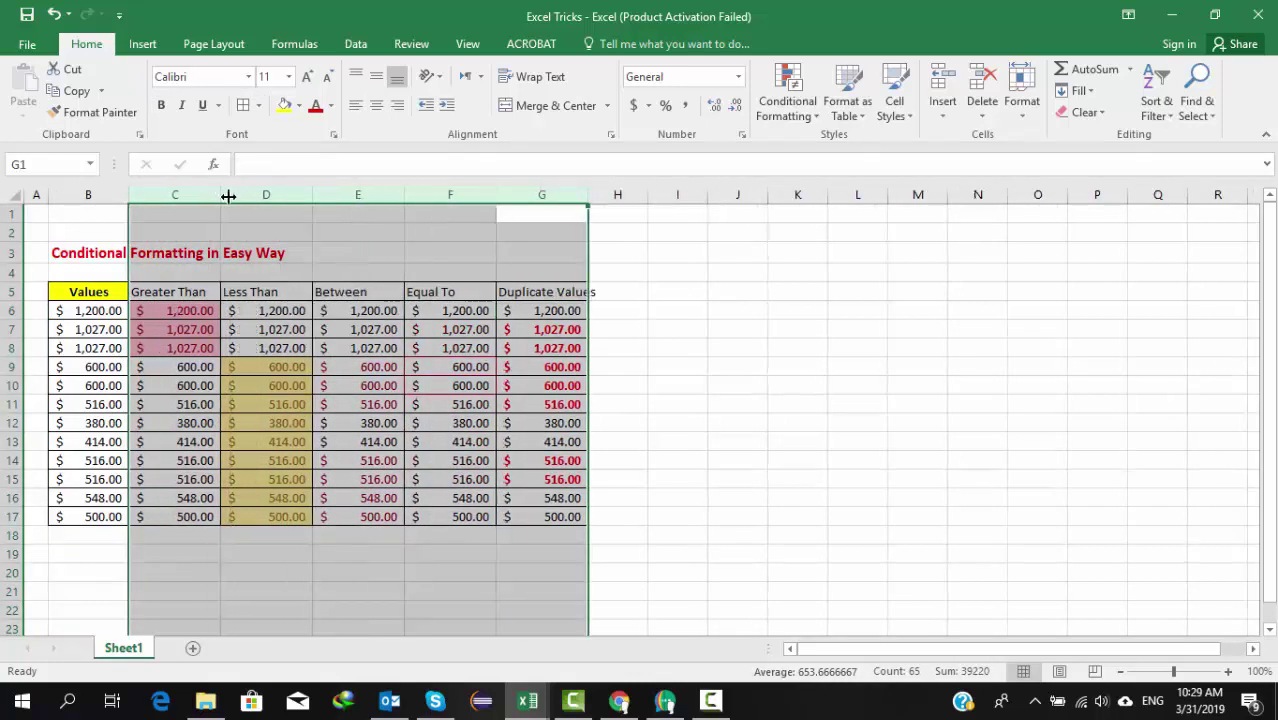
click(377, 106)
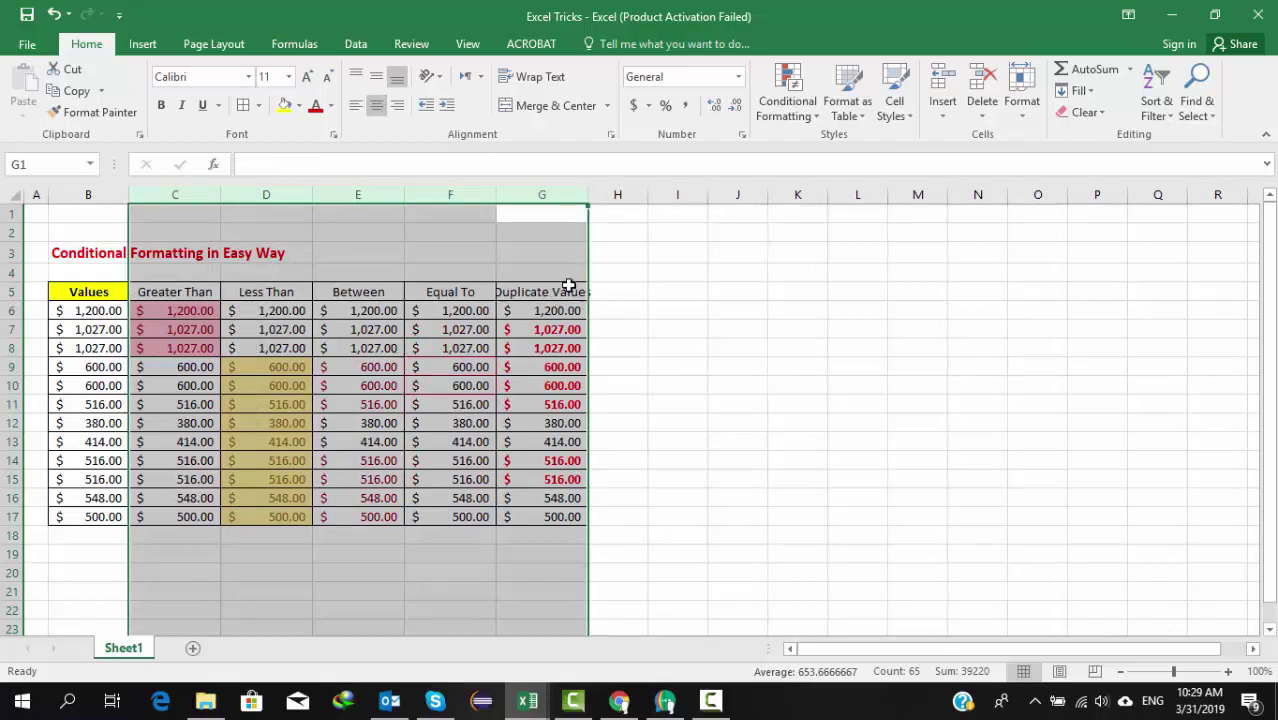
double_click(590, 193)
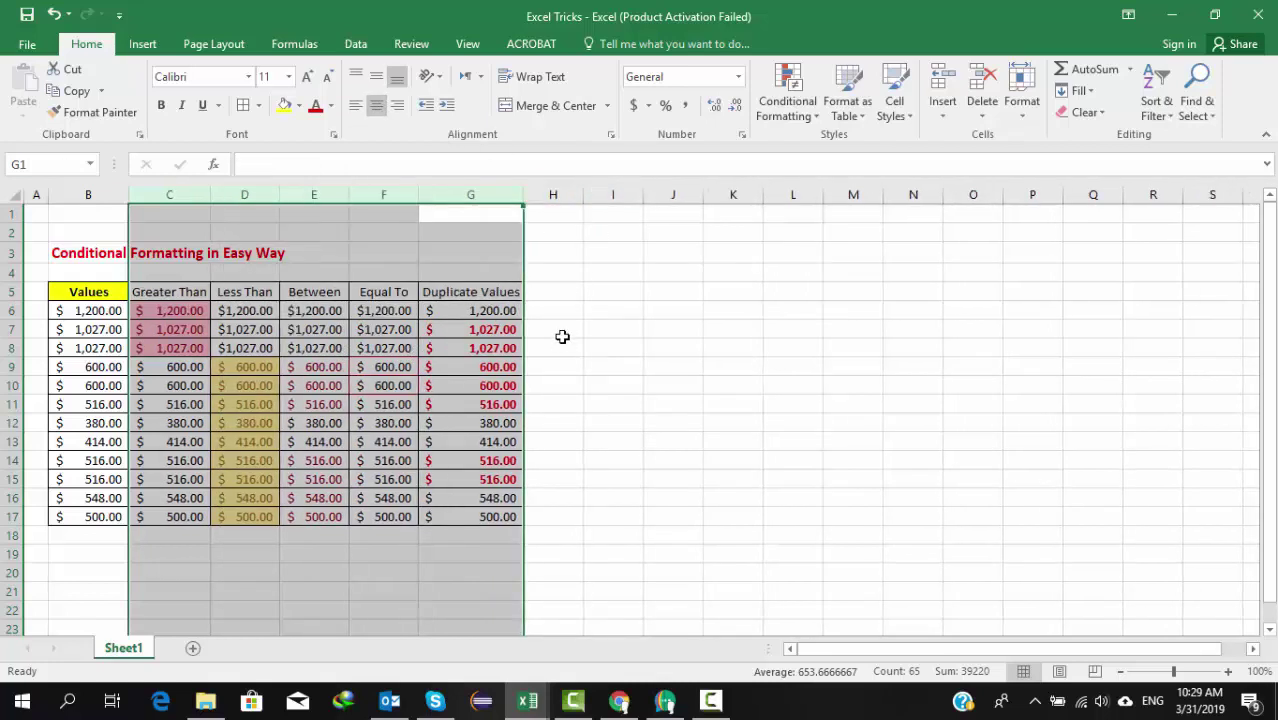
click(488, 347)
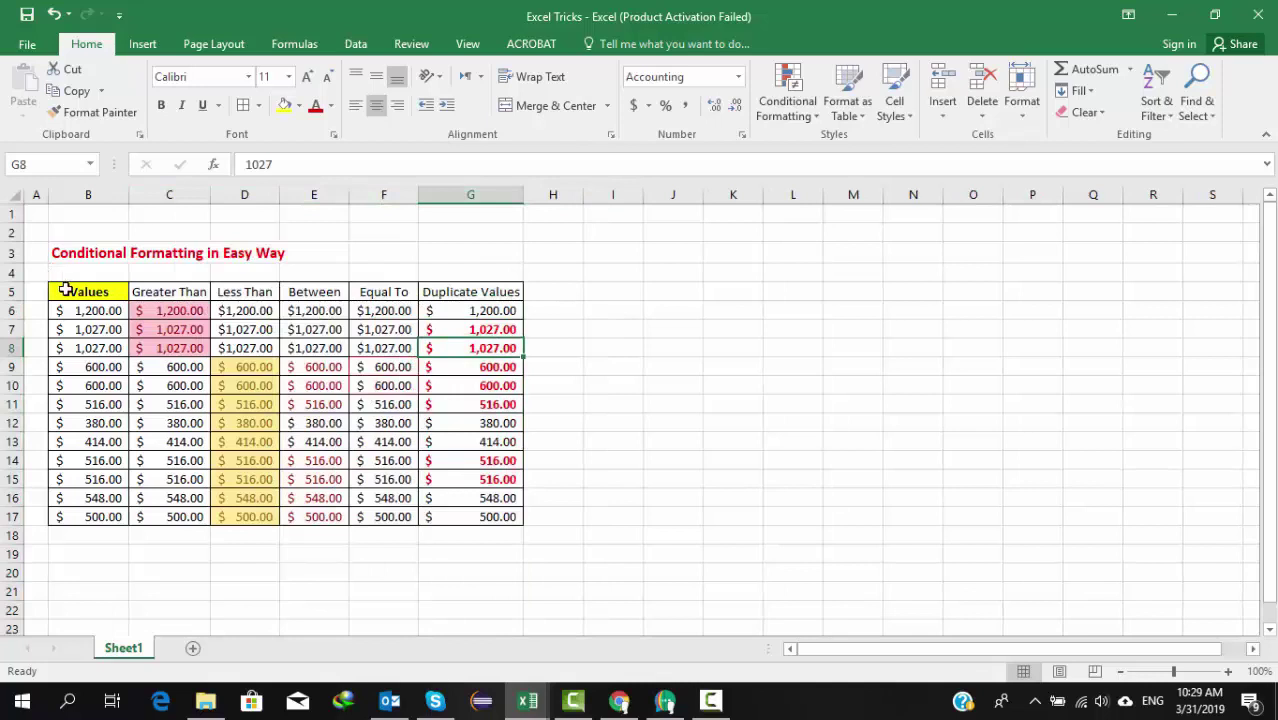
Make the header cells B5:G5 bold
drag(65, 289, 445, 294)
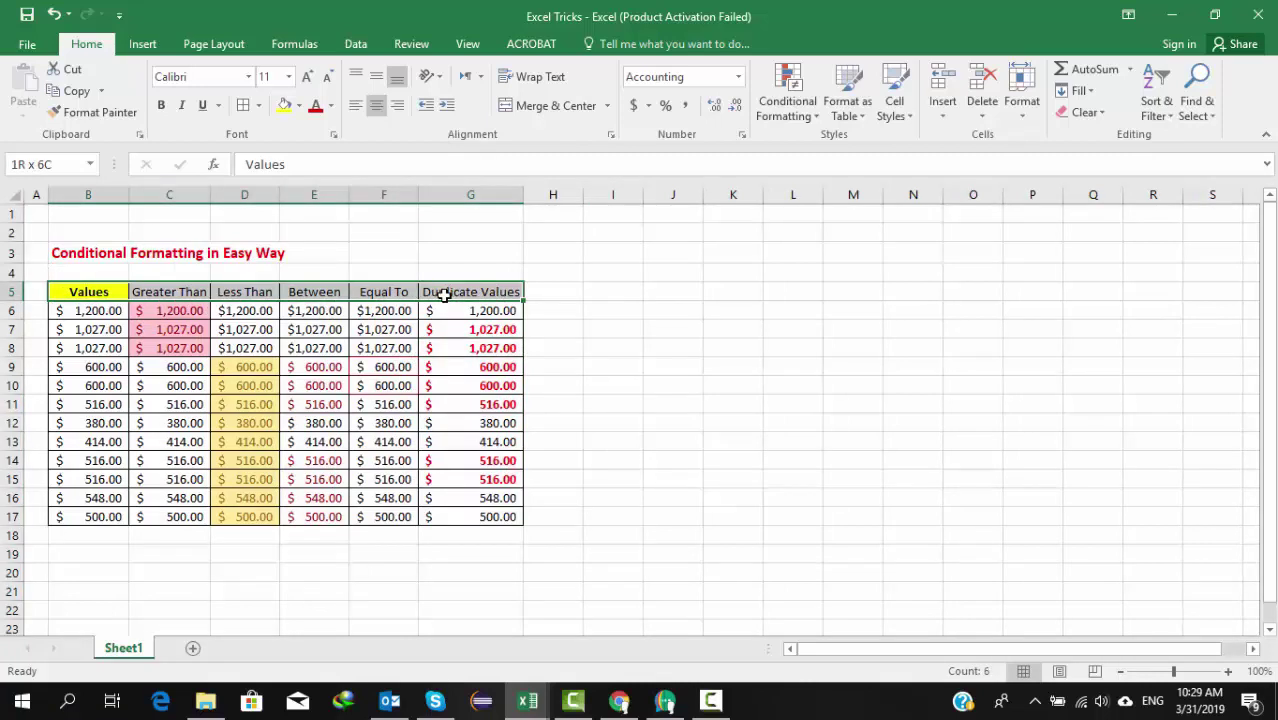
click(163, 108)
click(690, 462)
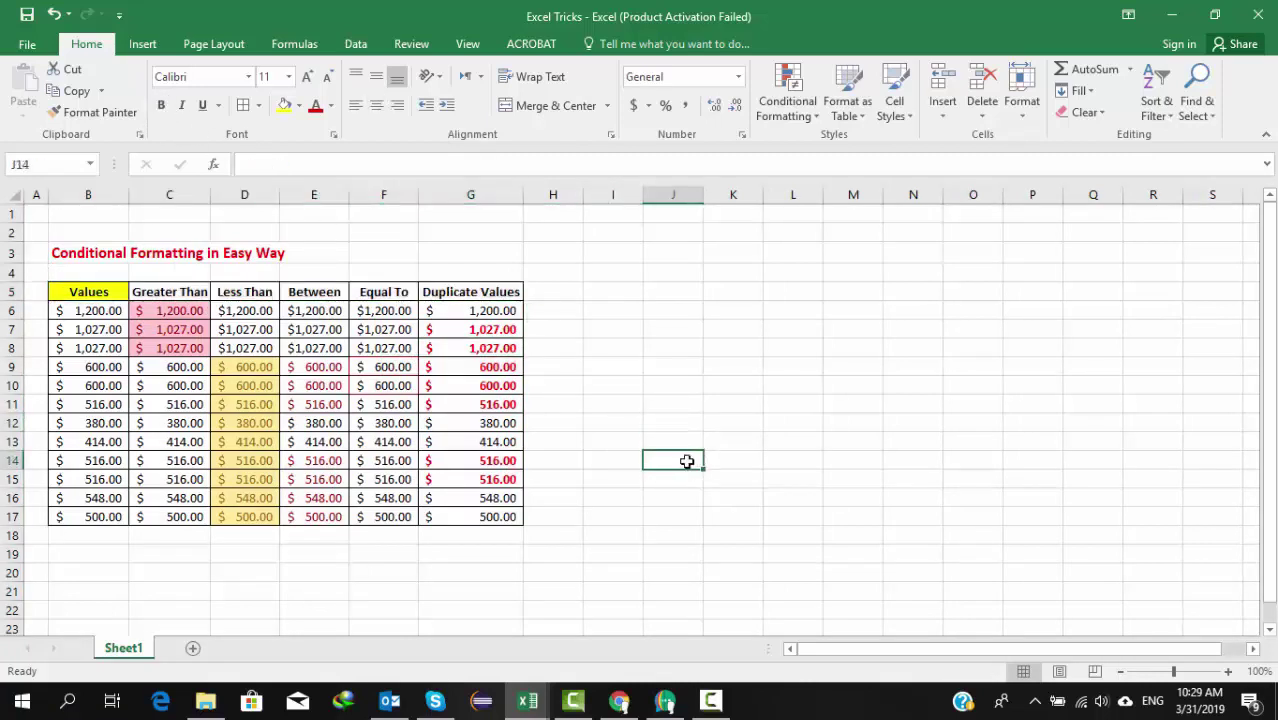